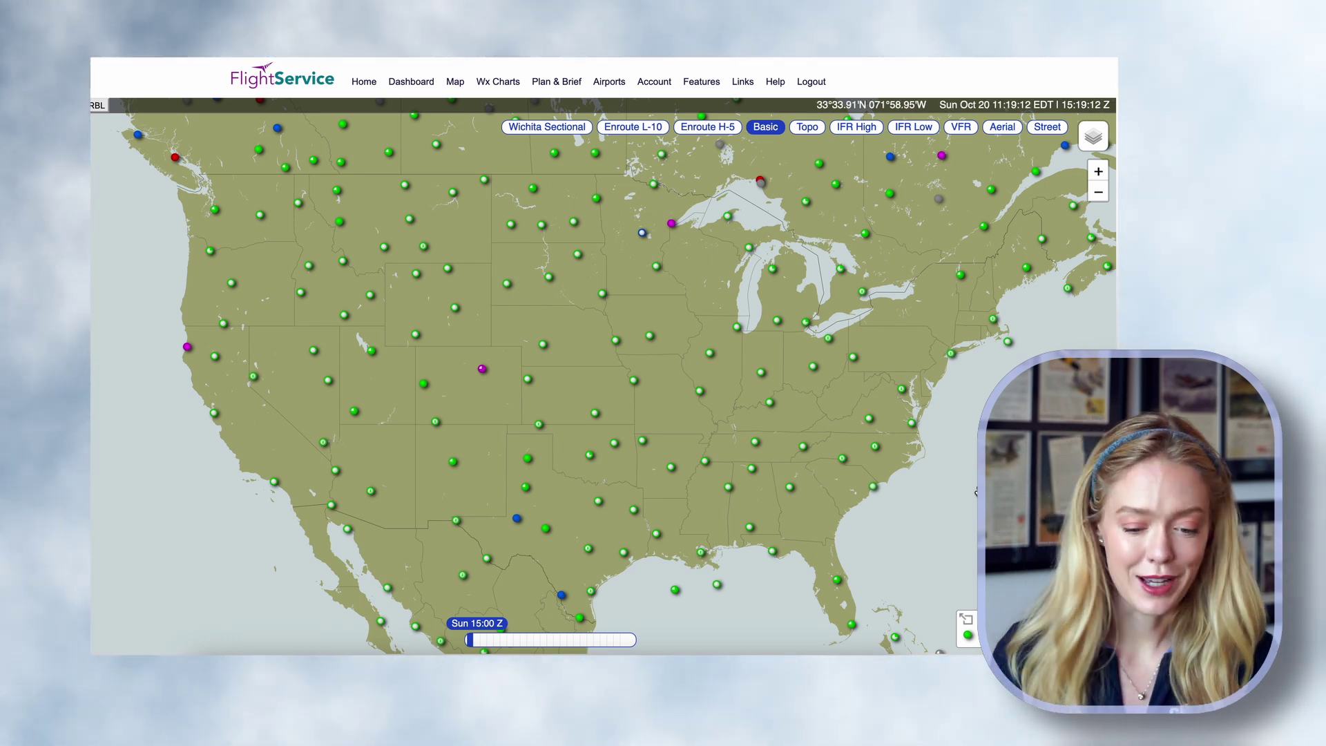
Step: Check the station weather reports around the Great Lakes, including Ludington (KLDM) and Hayward (KHYR)
scroll(945, 449, up, 2)
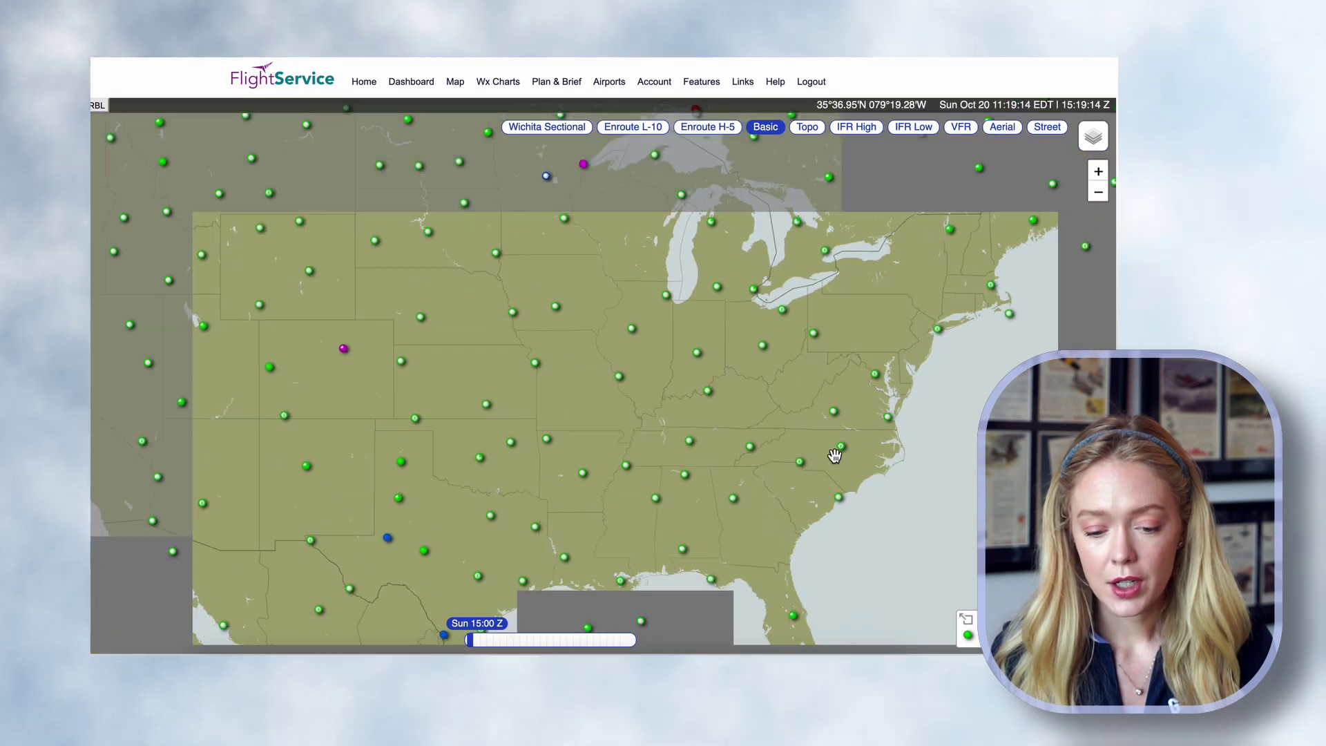
scroll(834, 455, up, 2)
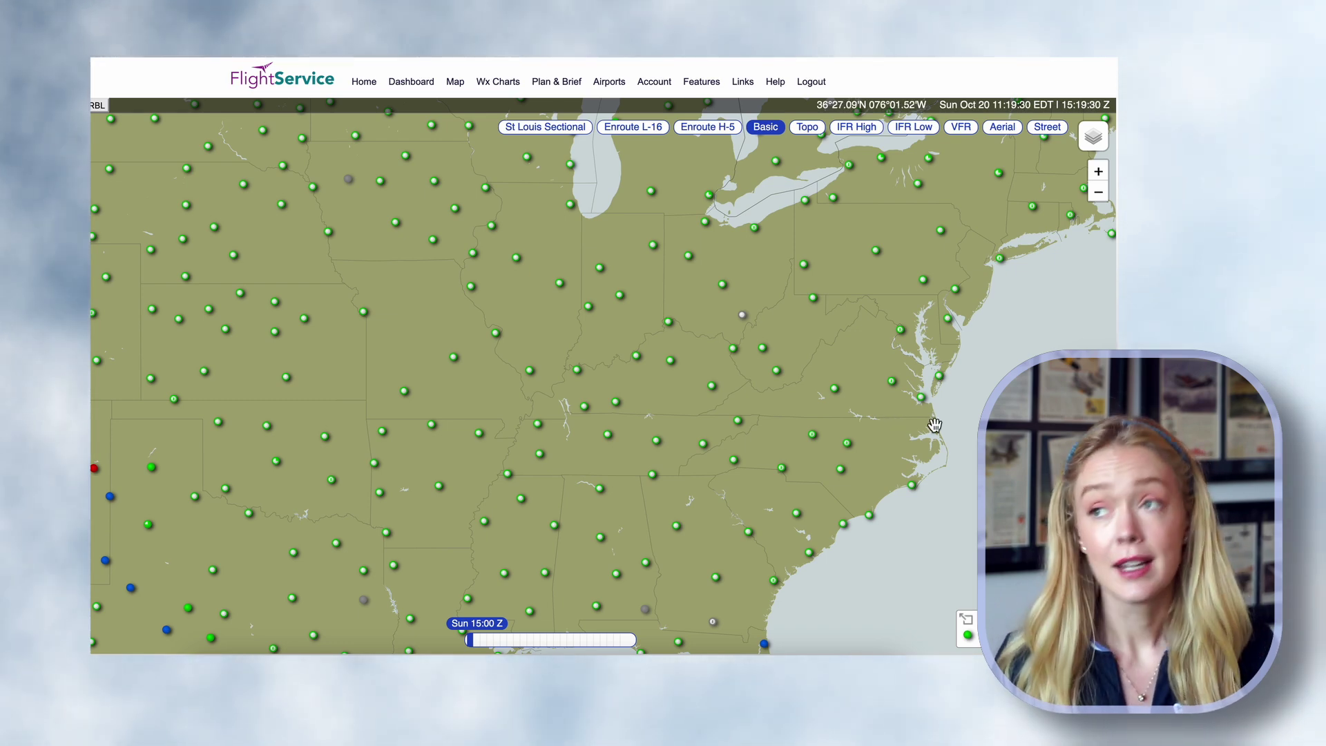
drag(649, 228, 551, 414)
drag(405, 297, 458, 366)
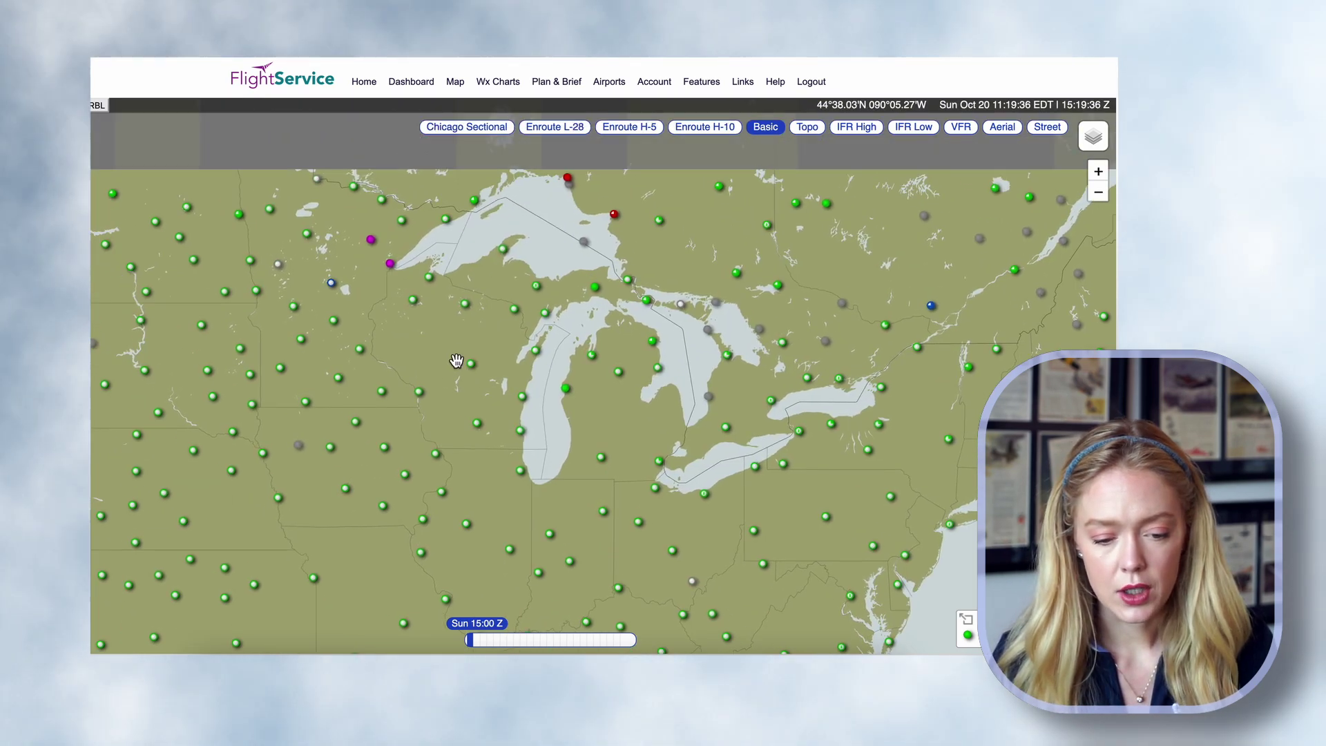
click(567, 390)
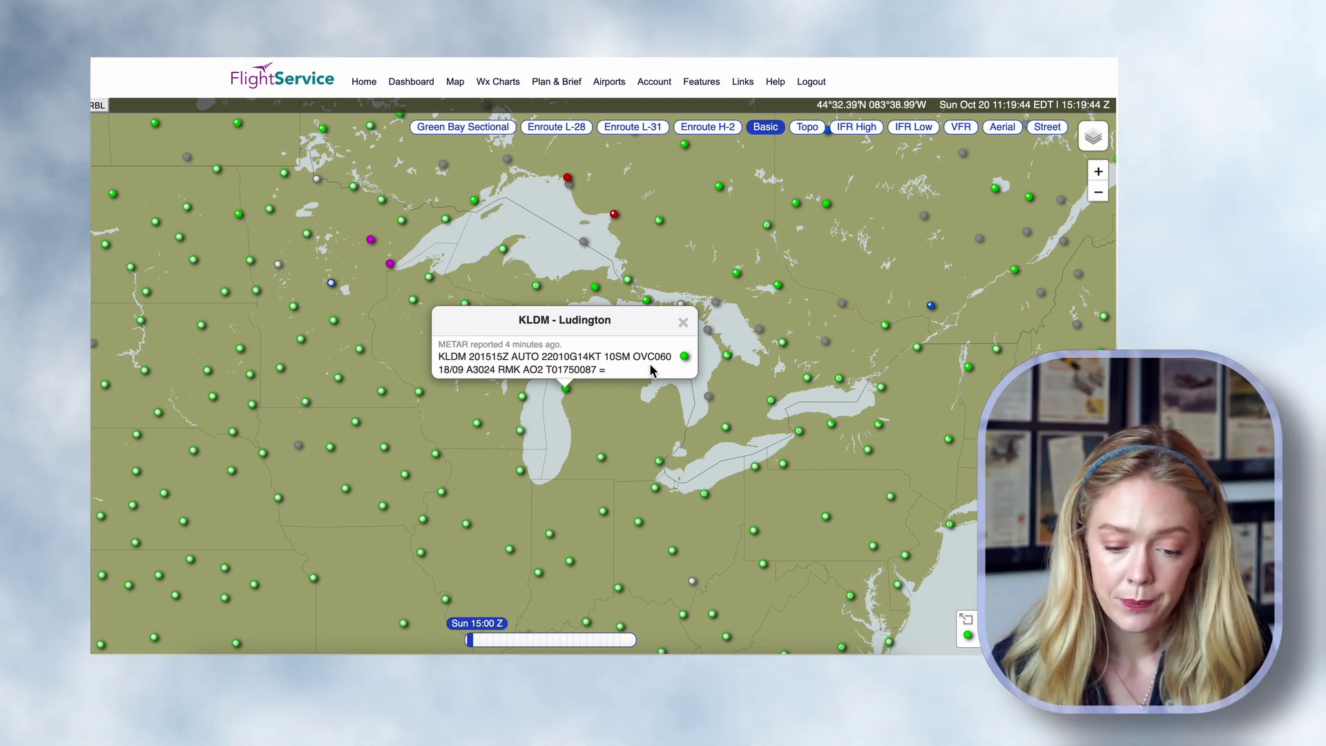
click(413, 299)
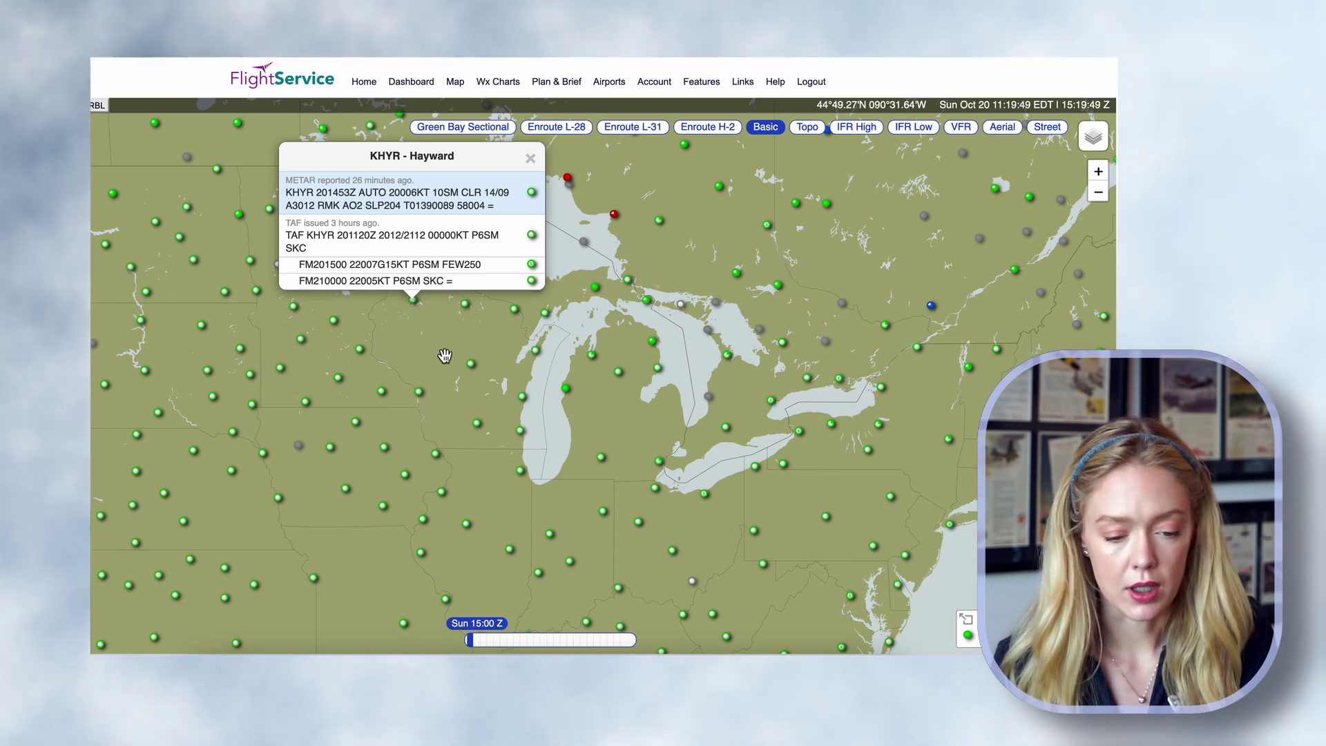
click(376, 296)
drag(376, 295, 426, 356)
click(439, 324)
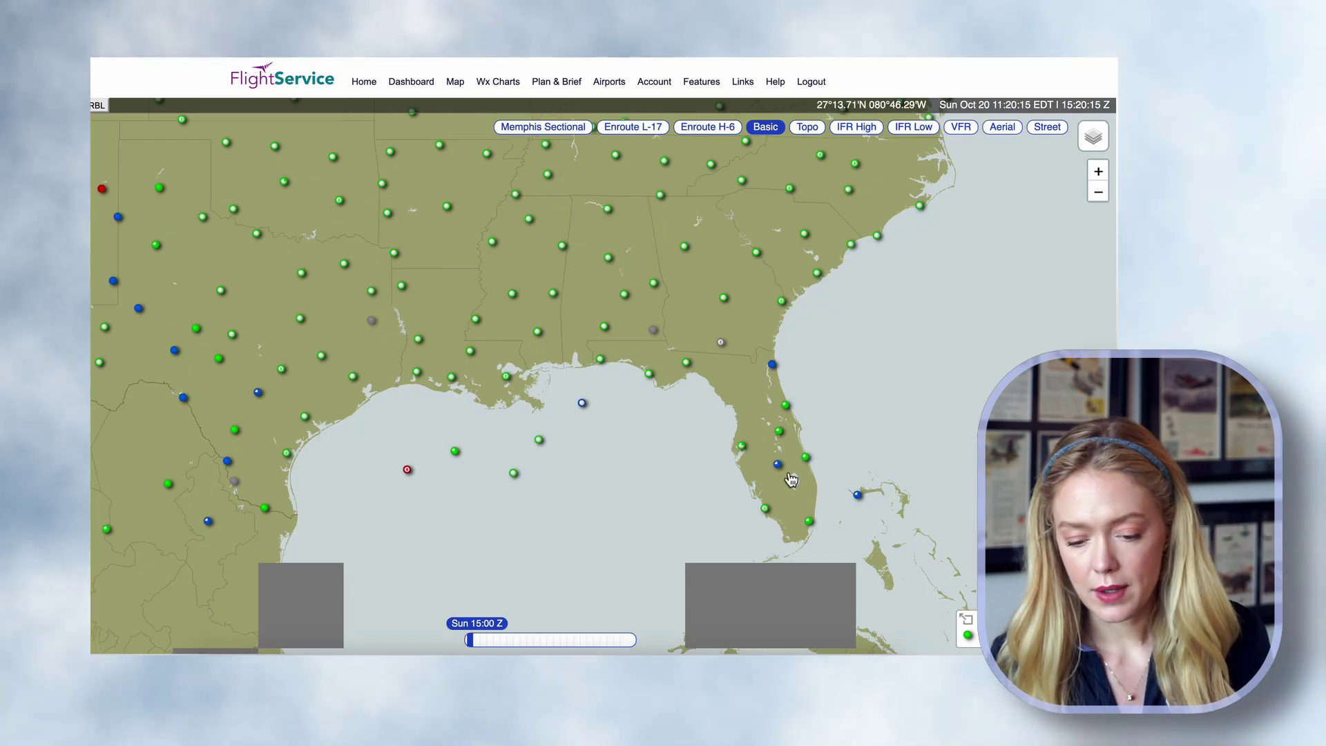
Step: Check the reports for the blue-marked station in central Florida and for stations in Colorado and Utah, including Hanksville (KHVE)
click(779, 466)
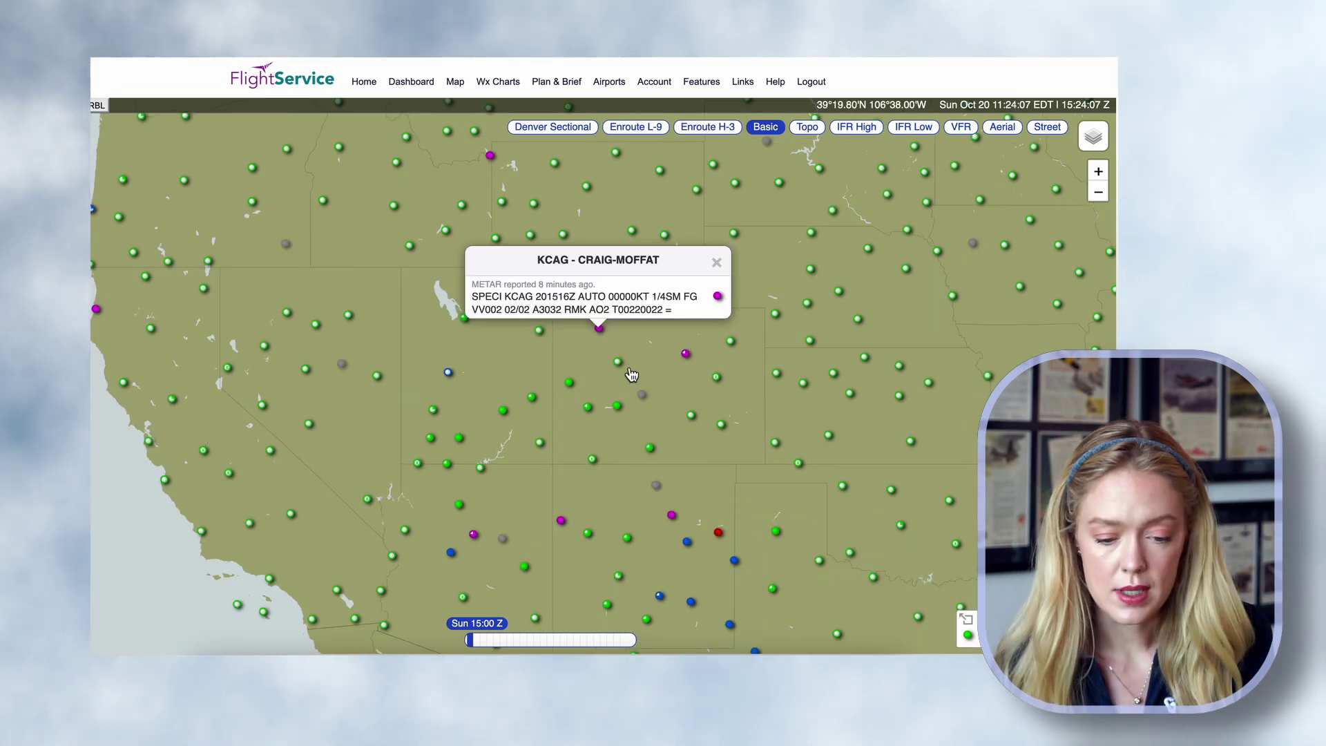
click(686, 354)
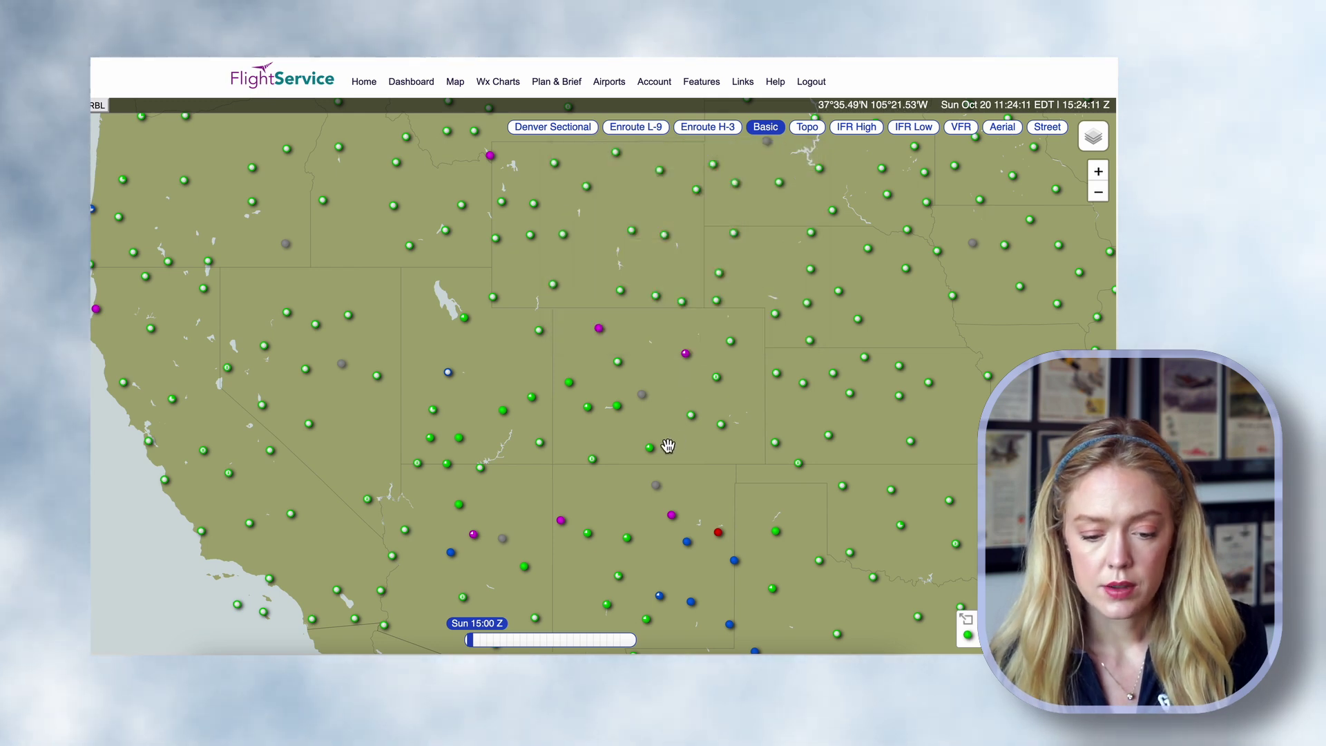
drag(665, 444, 645, 379)
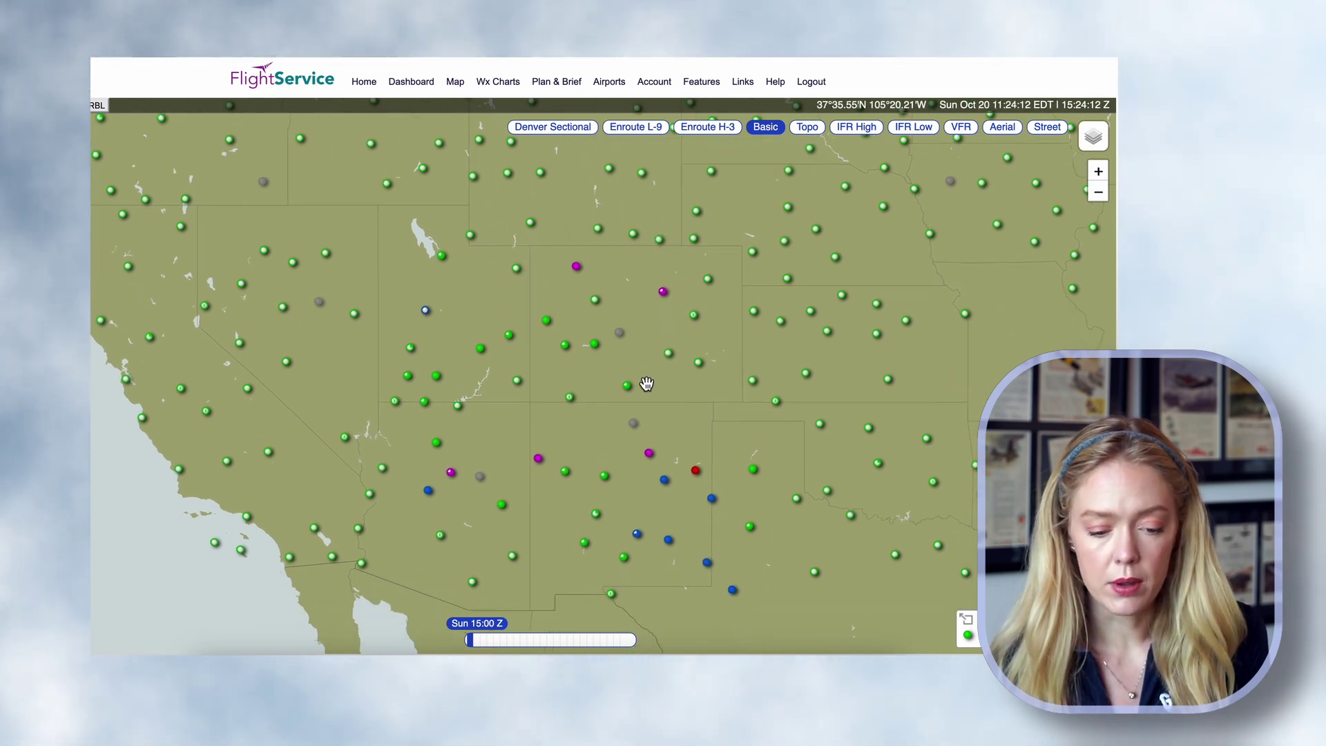
click(490, 356)
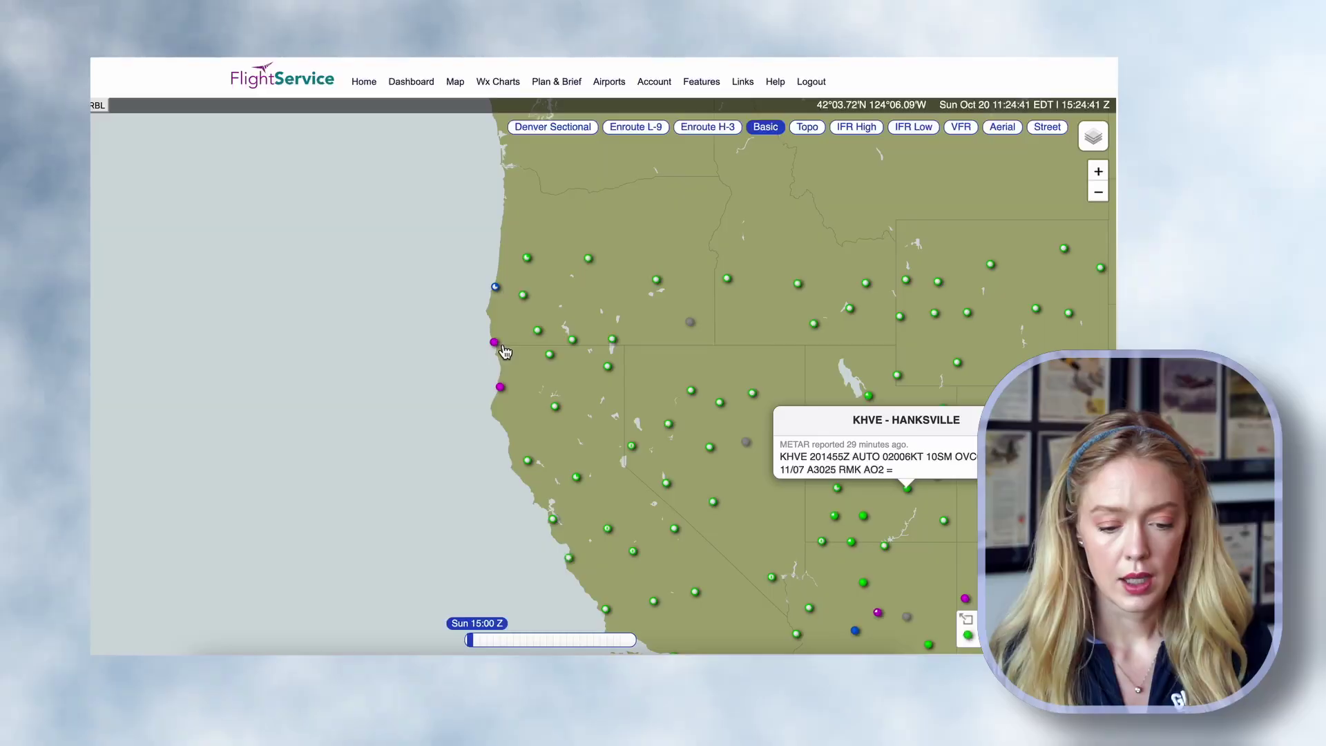
Step: Read the station reports along the Pacific coast from northern California to Washington, including Brookings (KBOK) and Hoquiam (KHQM)
click(493, 342)
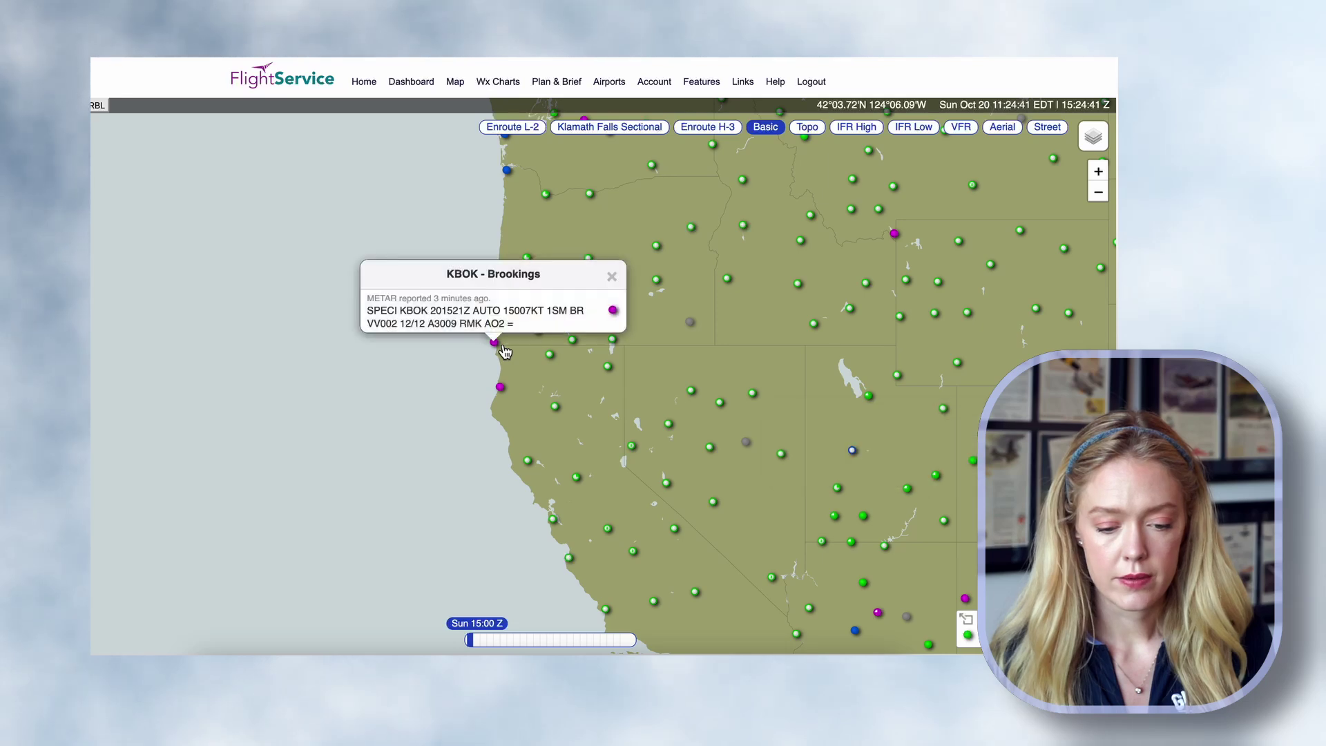
click(502, 388)
drag(695, 264, 680, 390)
click(509, 260)
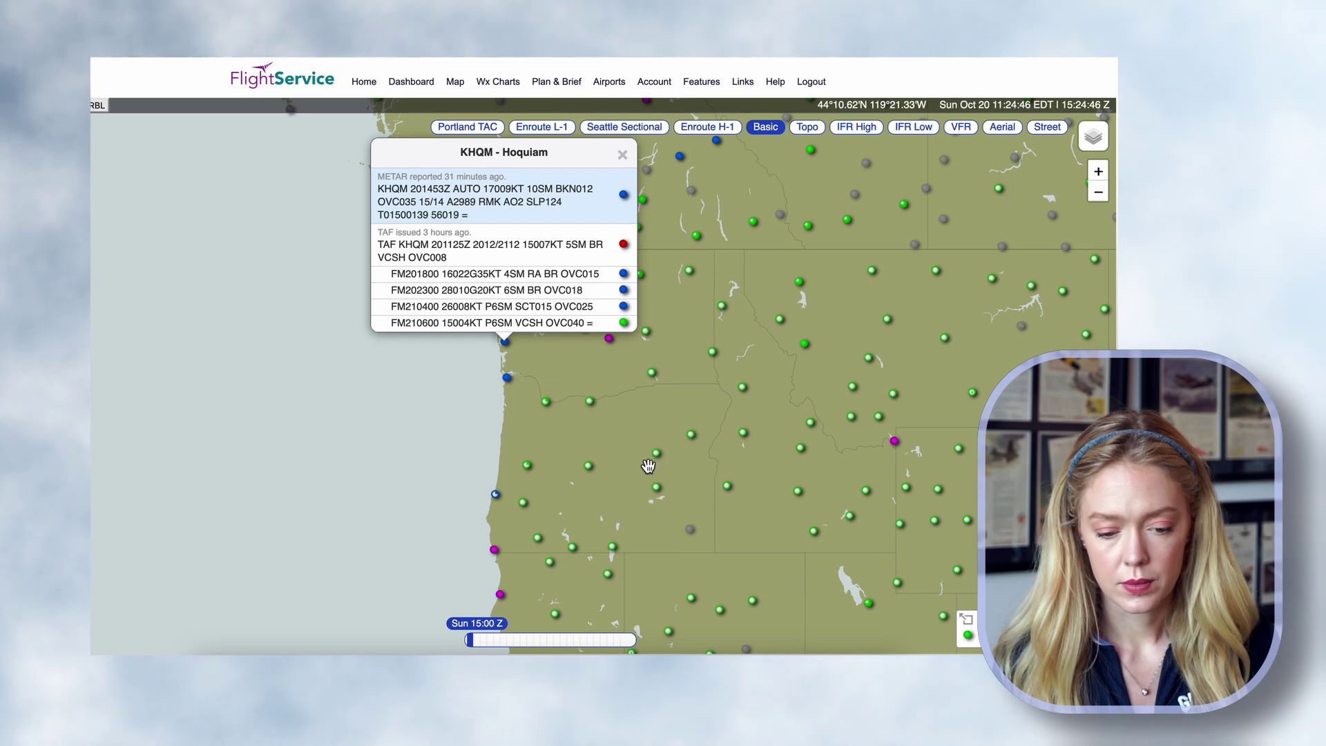
drag(651, 474, 622, 474)
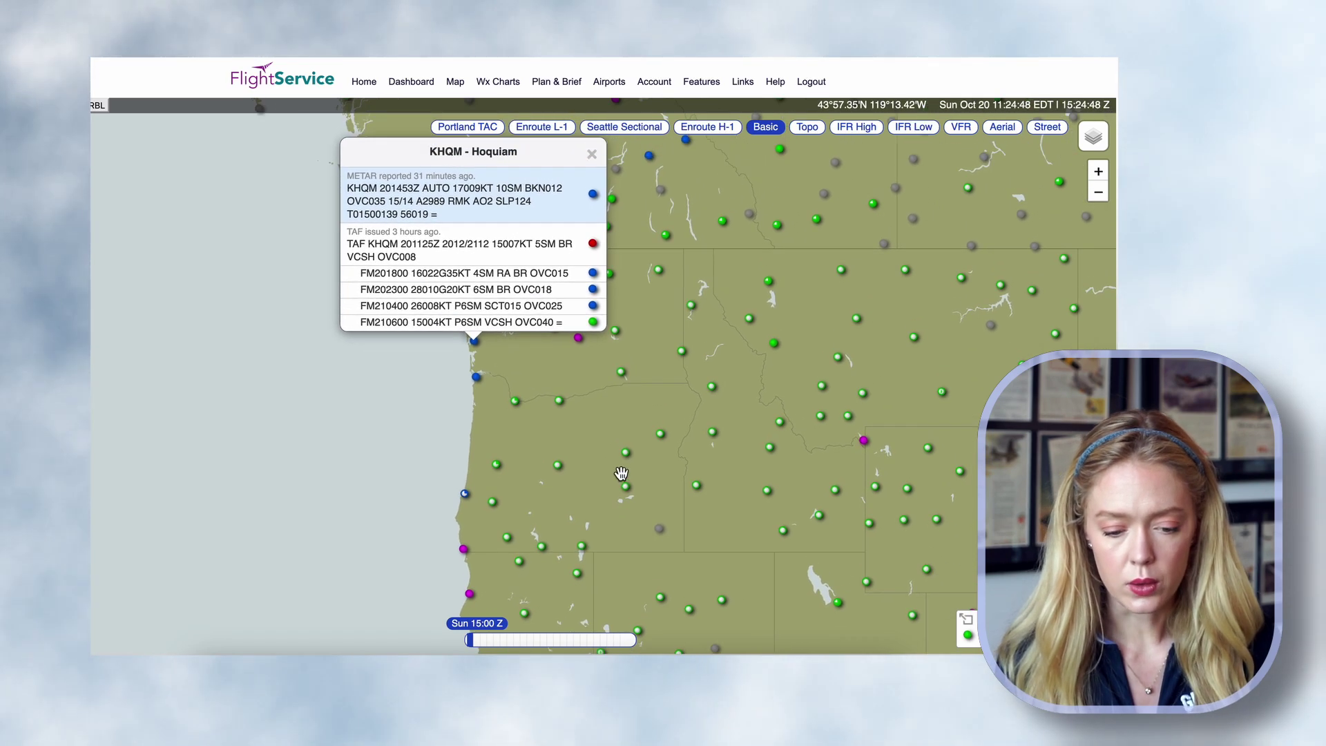
click(551, 372)
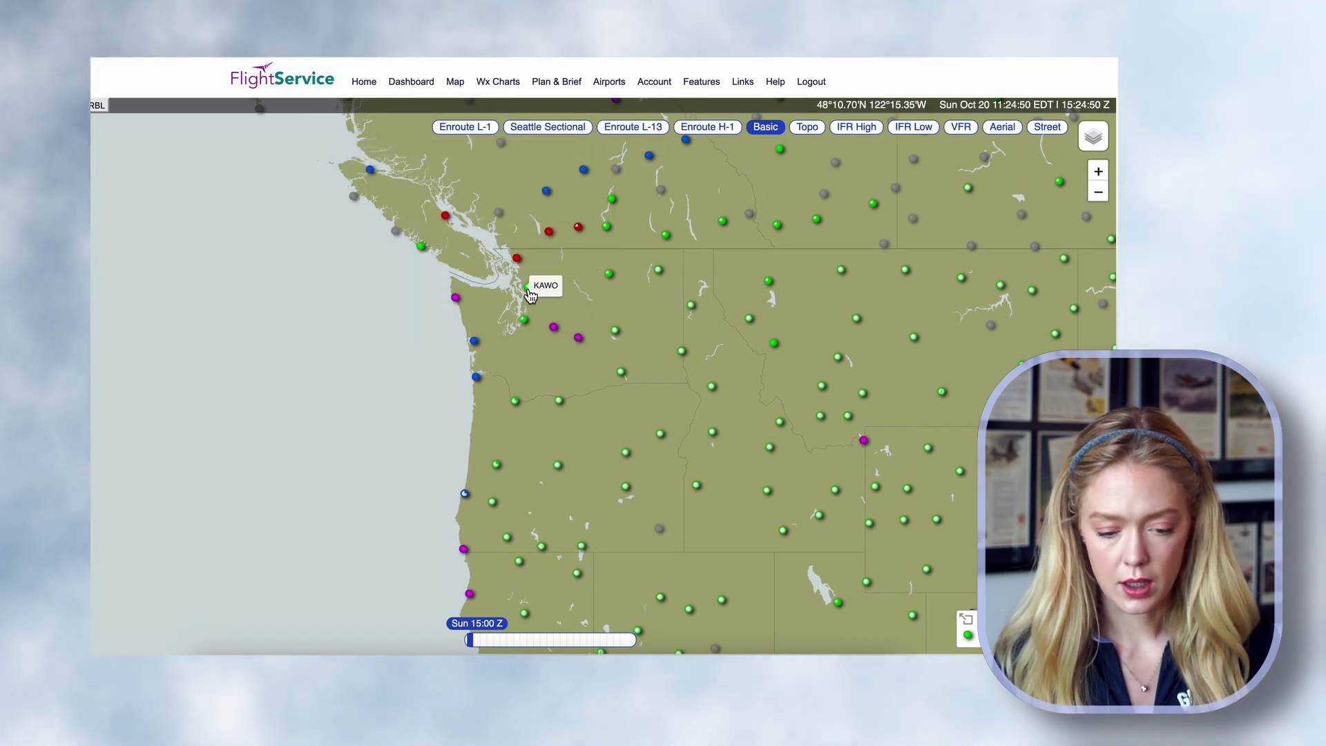
Step: Examine the flight-category markers across West Texas and eastern New Mexico
scroll(588, 494, down, 5)
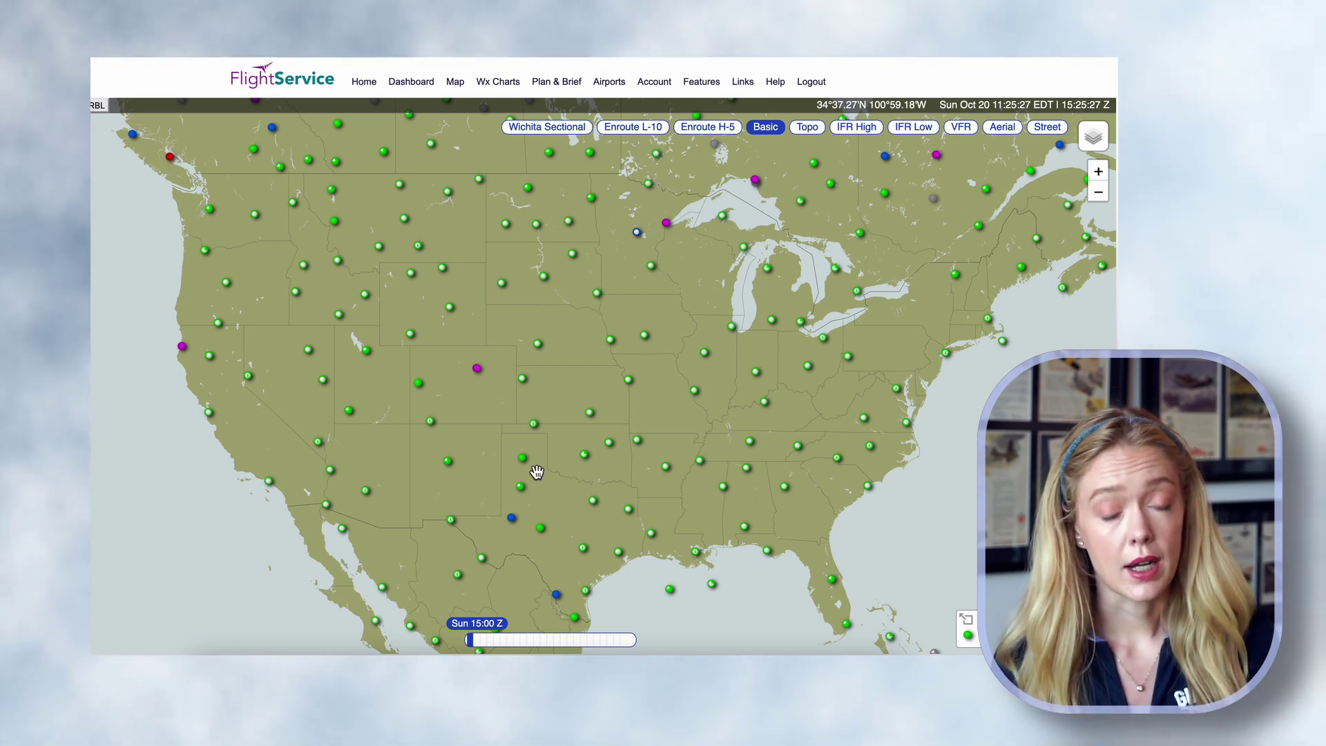
scroll(544, 538, up, 1)
scroll(543, 537, up, 1)
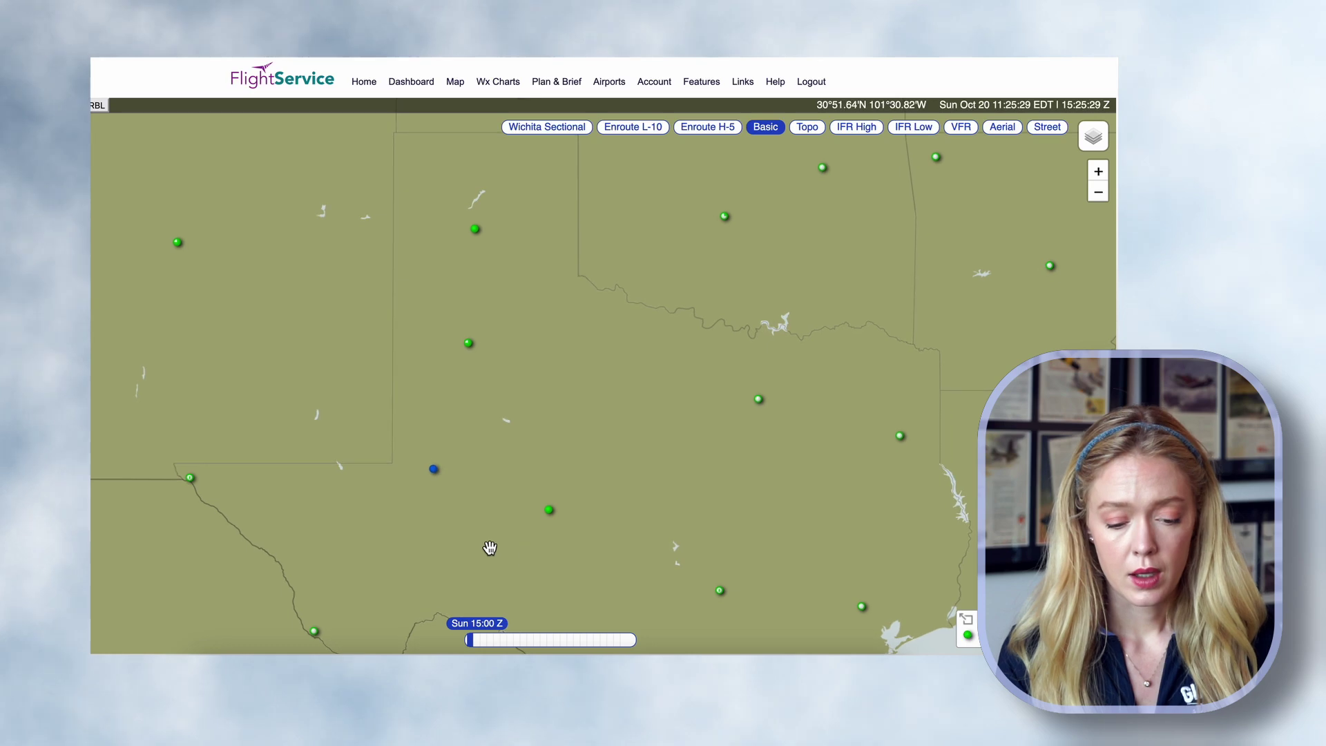
drag(488, 548, 574, 408)
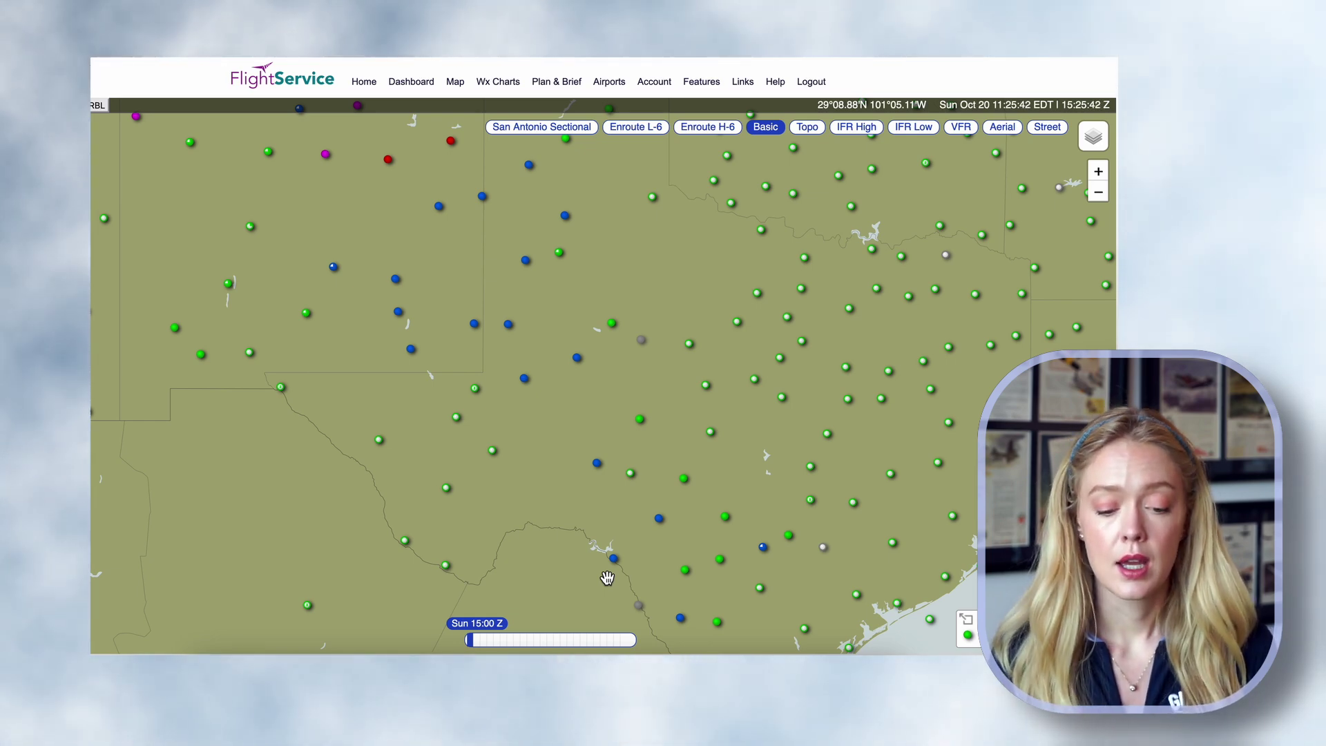
Step: Enable the SIGMET overlay for the whole country and display it together with METARs and TAFs
scroll(547, 490, down, 3)
drag(432, 410, 250, 321)
click(1092, 136)
click(1093, 200)
click(1092, 318)
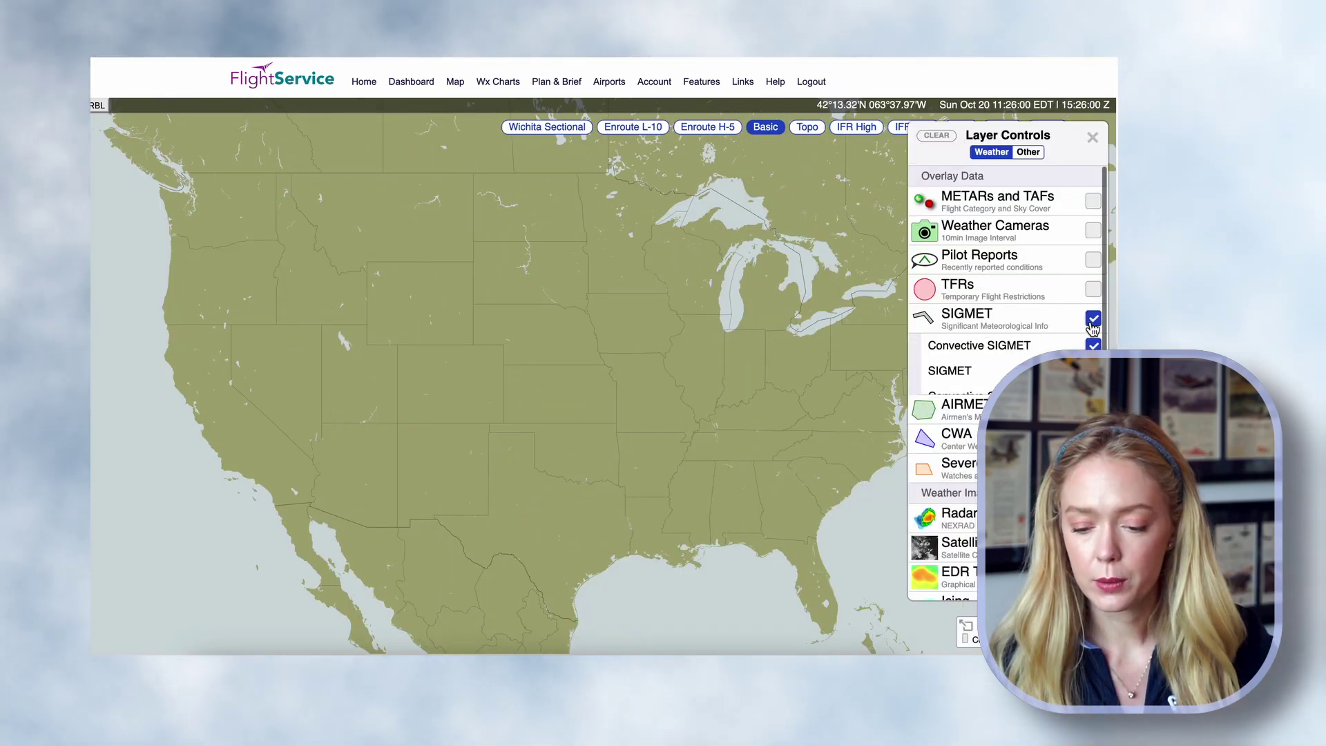
click(1093, 201)
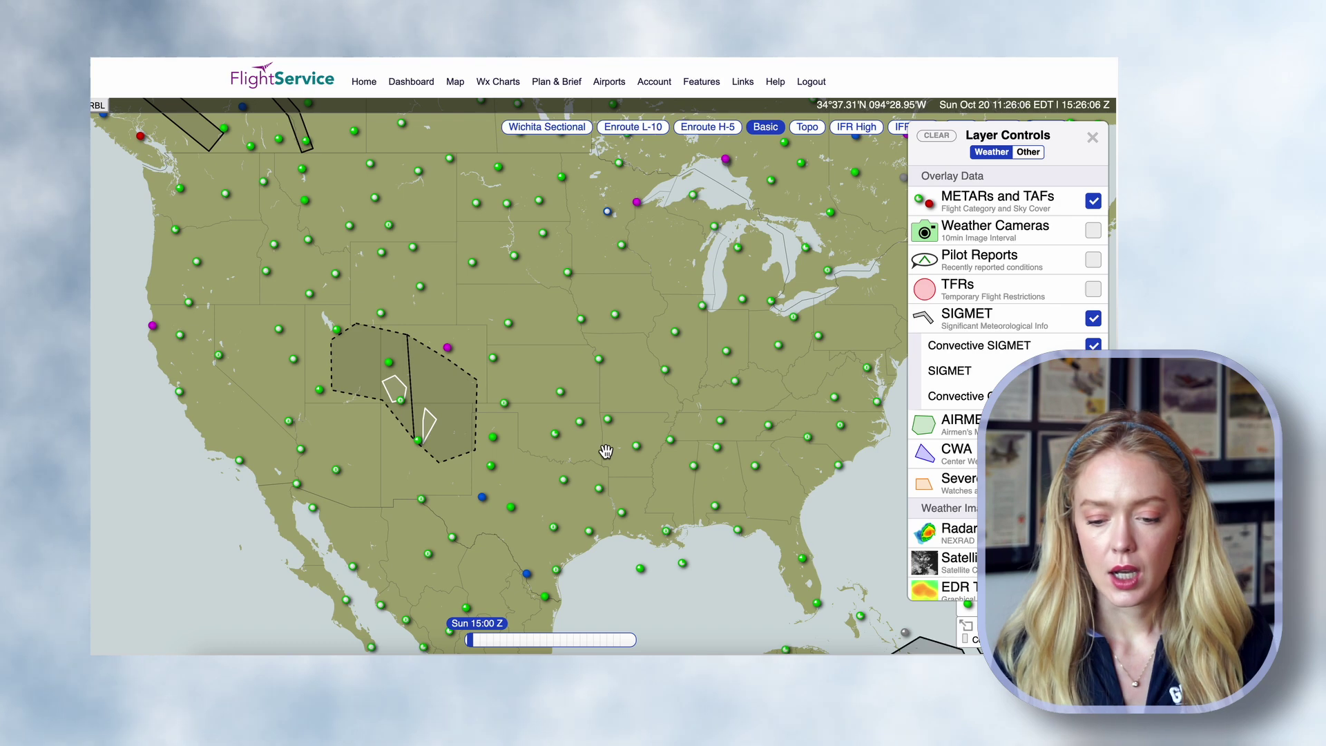
Step: List the overlapping convective SIGMETs over southwest Colorado and add the NEXRAD radar mosaic to the map
scroll(445, 418, up, 2)
drag(442, 414, 491, 412)
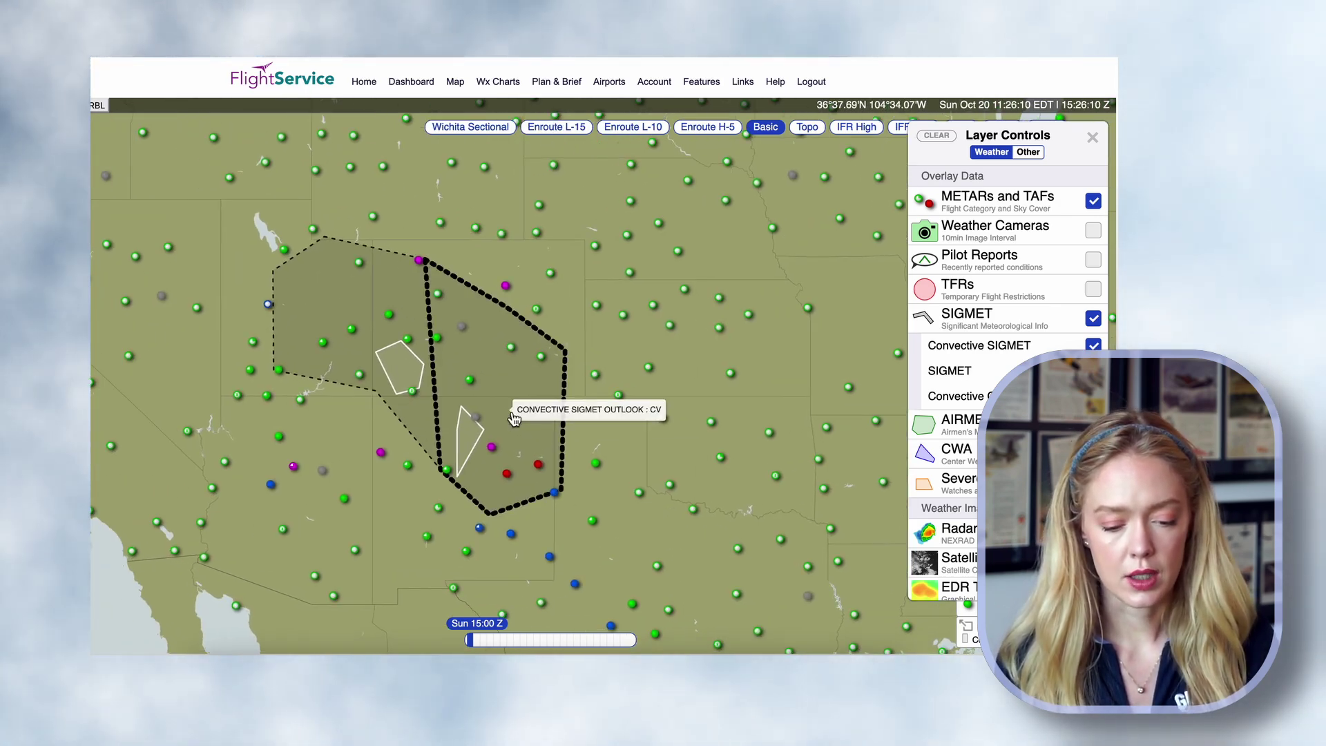
click(410, 374)
click(1093, 136)
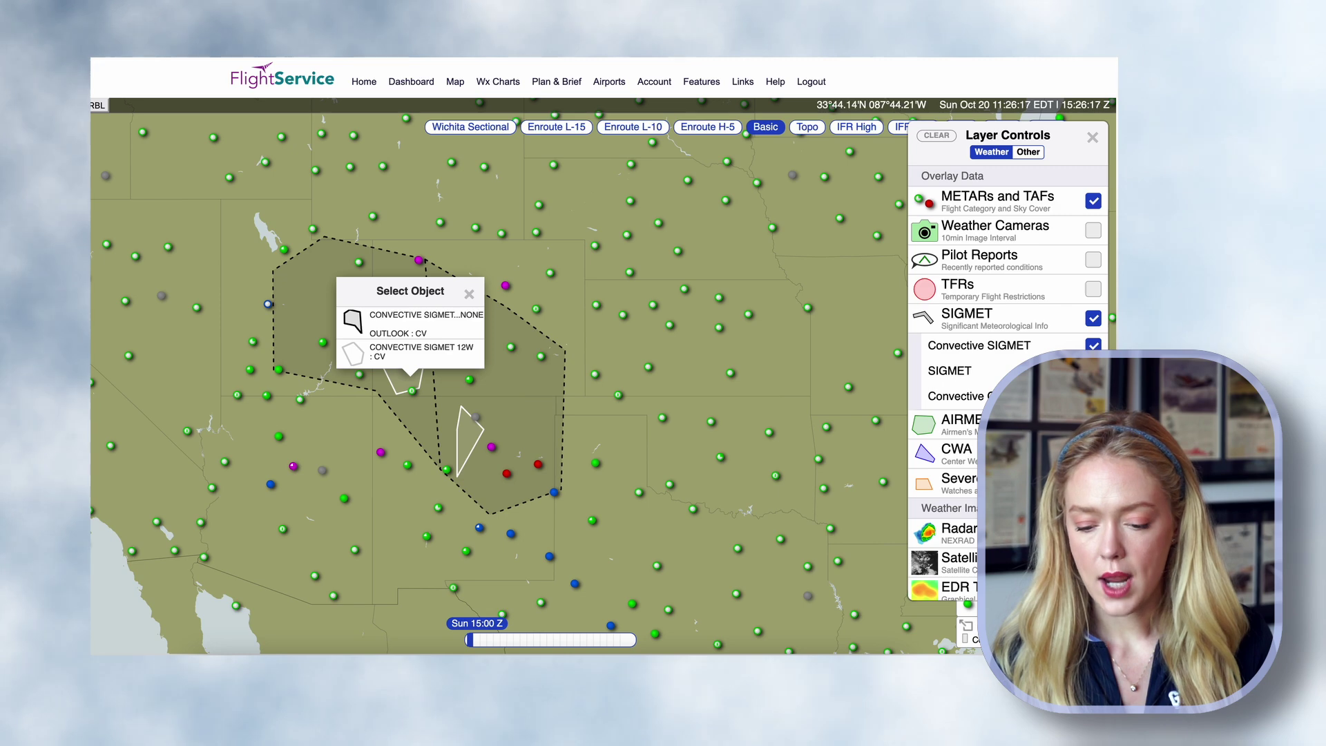
click(957, 532)
Step: Open the text of Convective SIGMET 12W over Colorado and highlight its storm movement and tops
scroll(647, 468, up, 3)
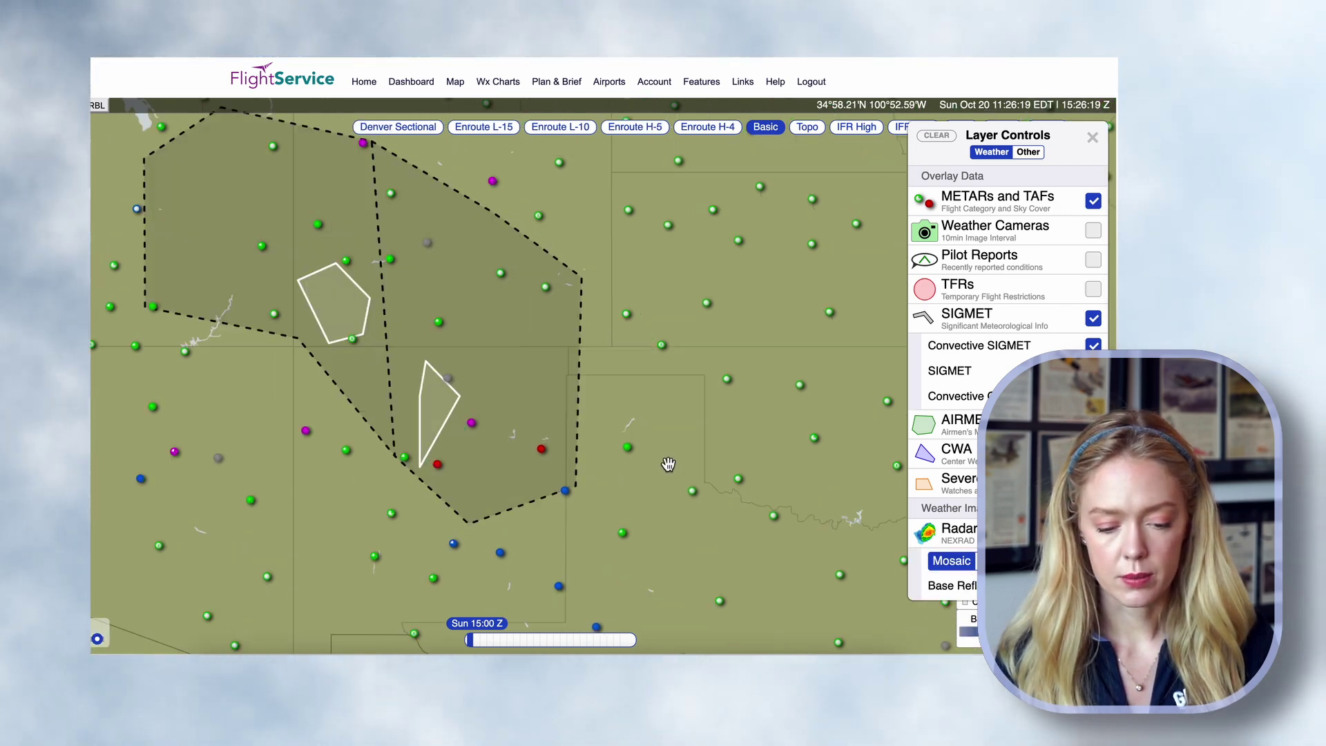
click(390, 307)
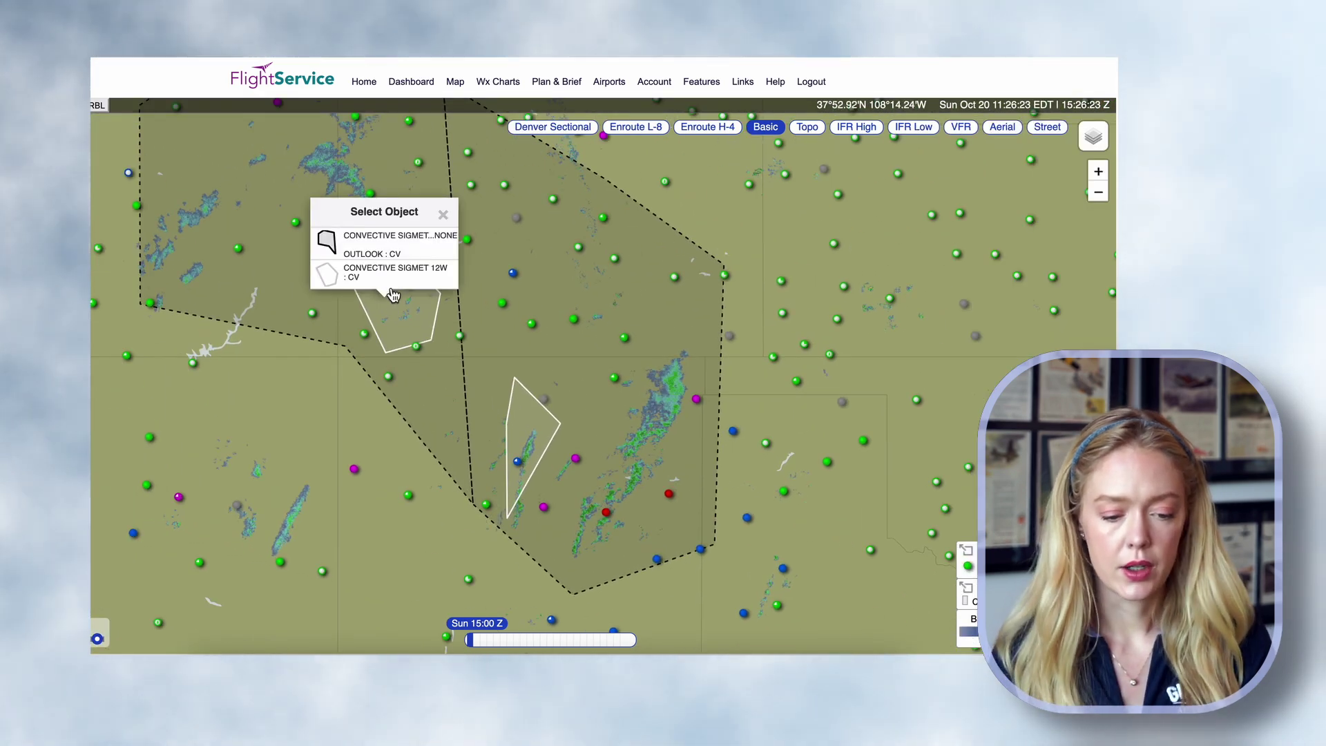
click(388, 275)
drag(241, 278, 437, 281)
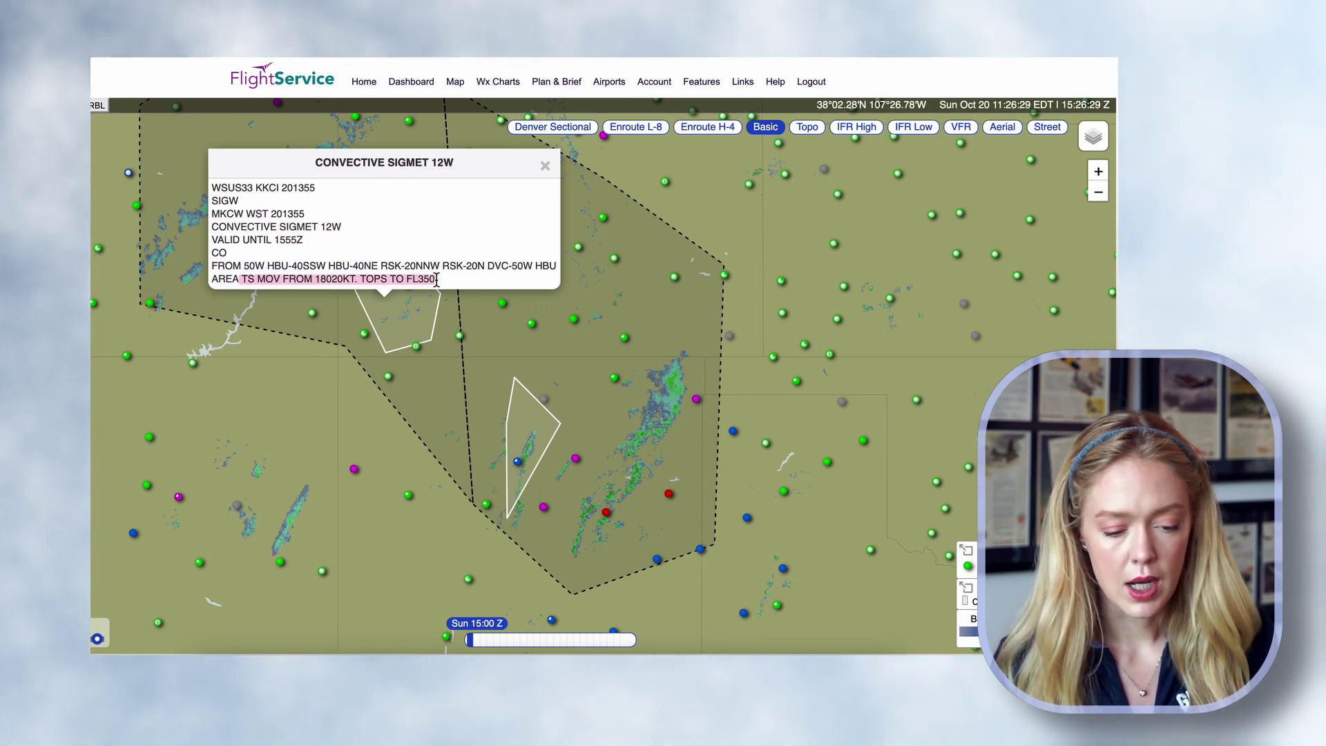
click(393, 474)
Step: Open the text of Convective SIGMET 18C over northern New Mexico and highlight its storm movement and tops
click(522, 432)
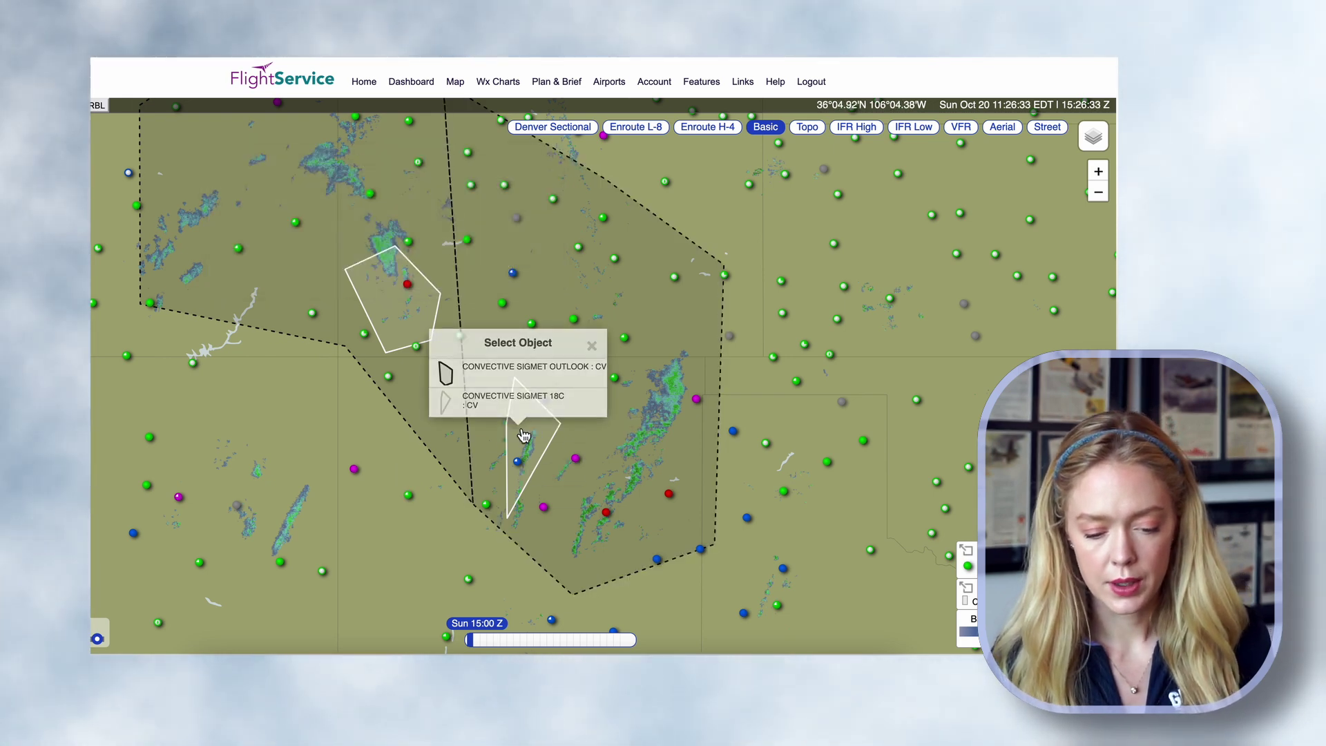
click(520, 406)
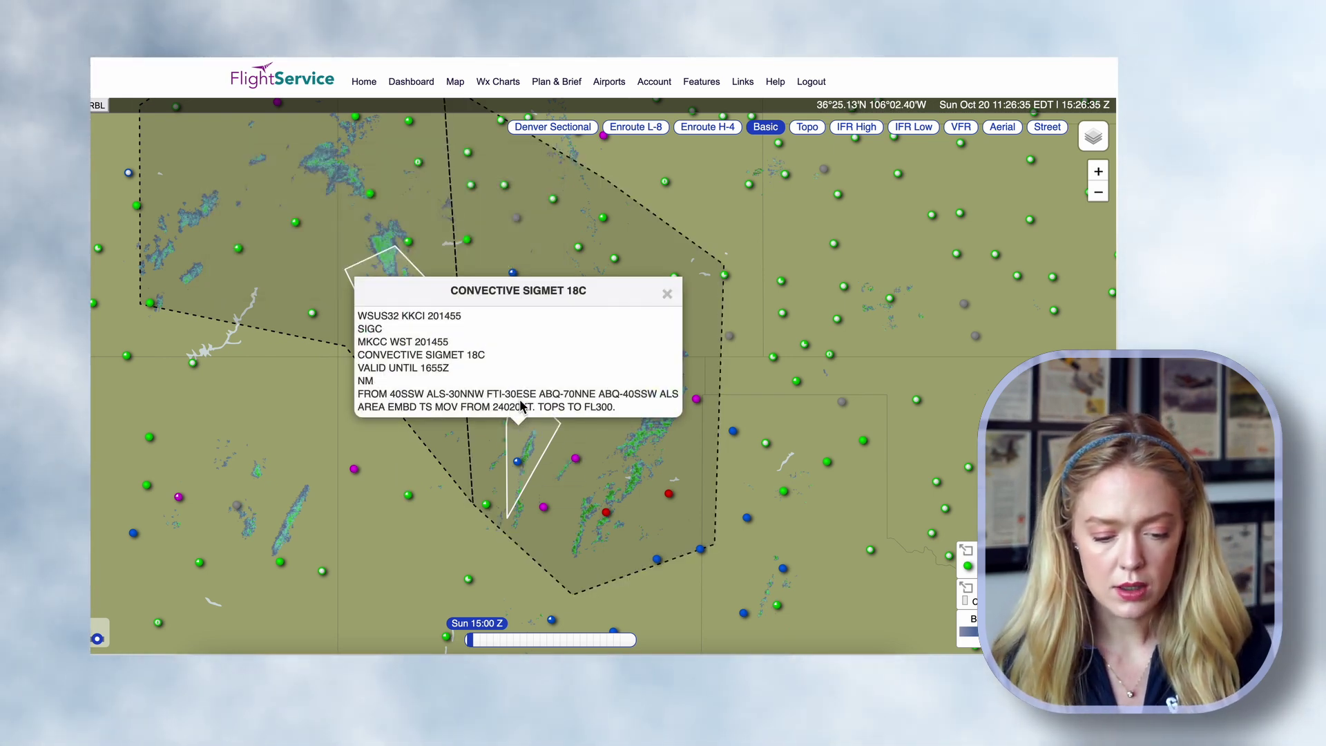
drag(364, 406, 623, 417)
click(628, 413)
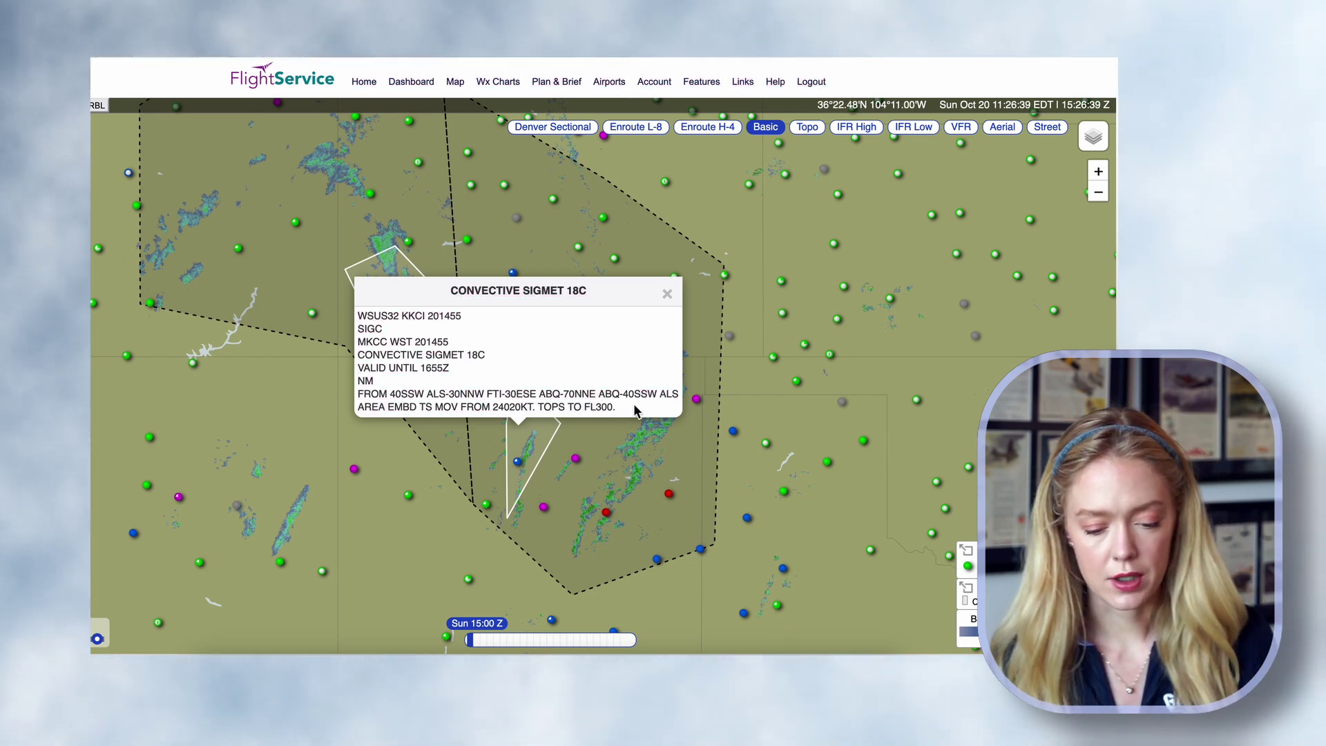
Step: Reopen the text of Convective SIGMET 12W in a wider view of the Southwest
drag(417, 583, 376, 553)
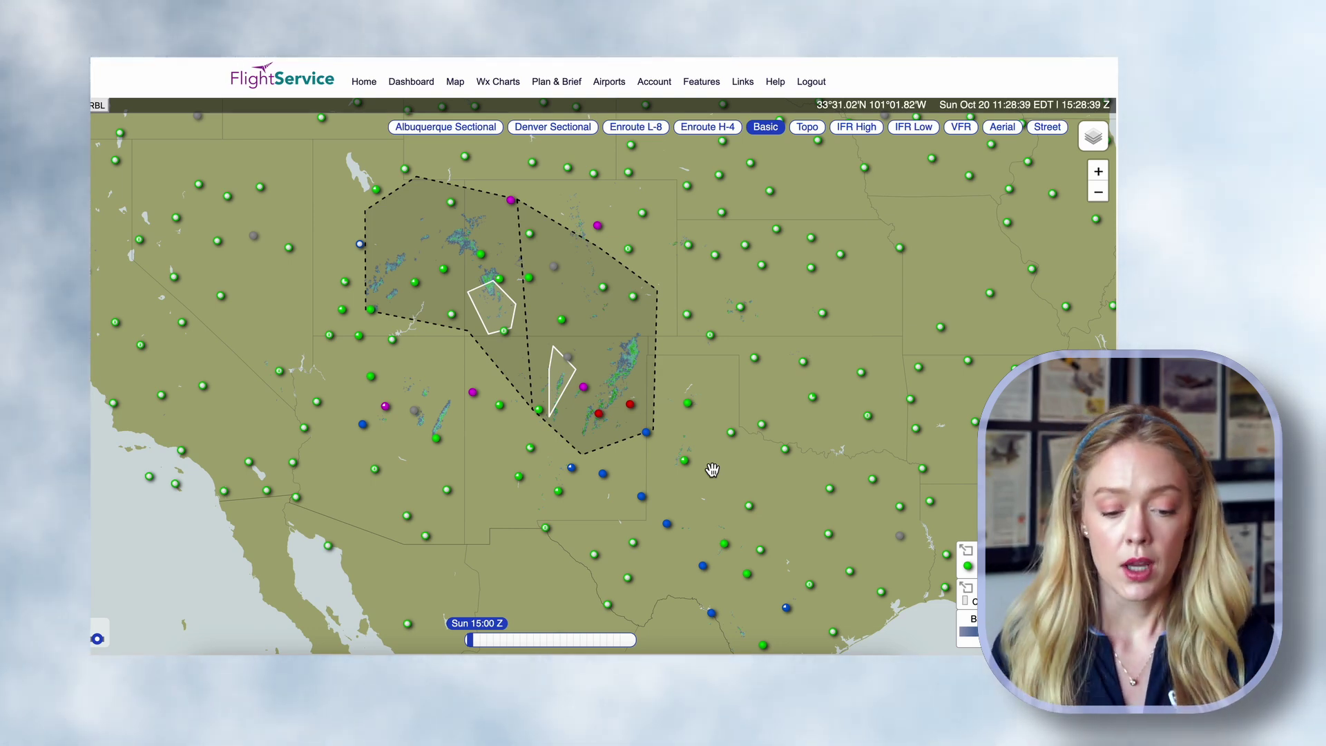
click(491, 310)
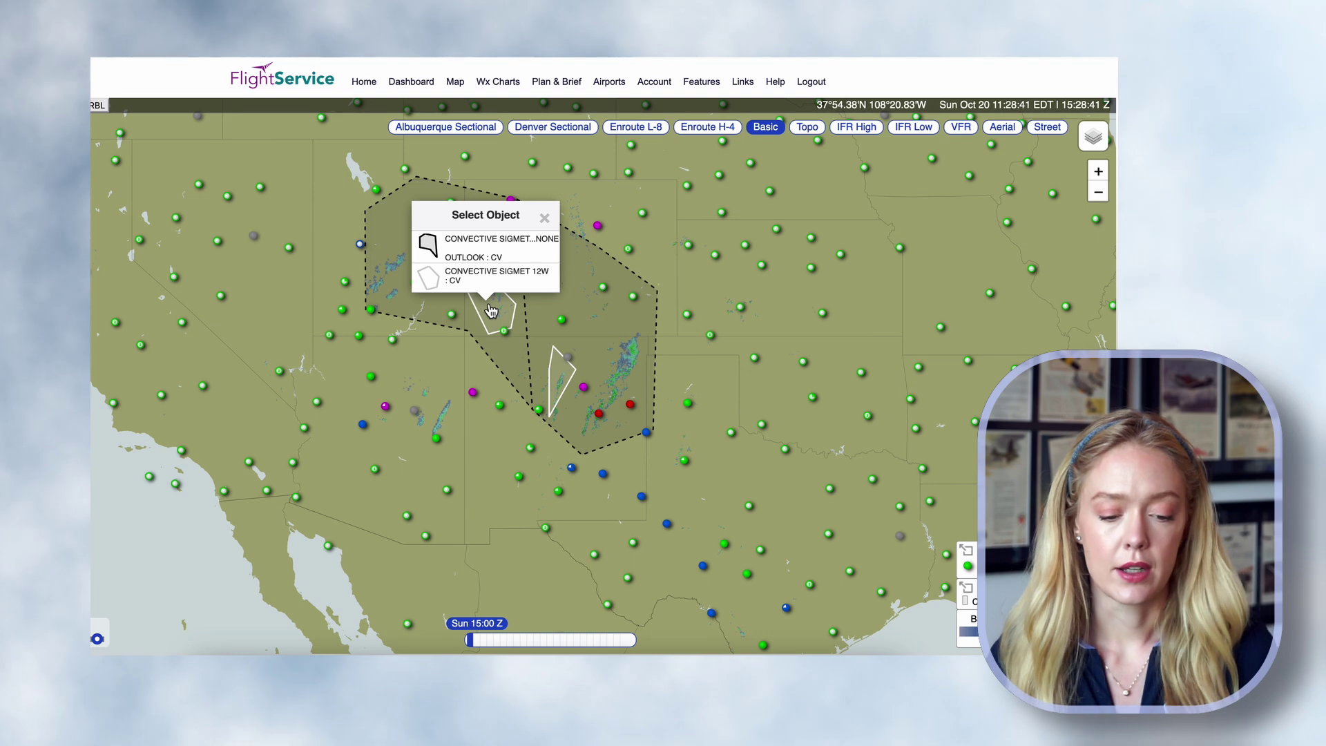
click(469, 275)
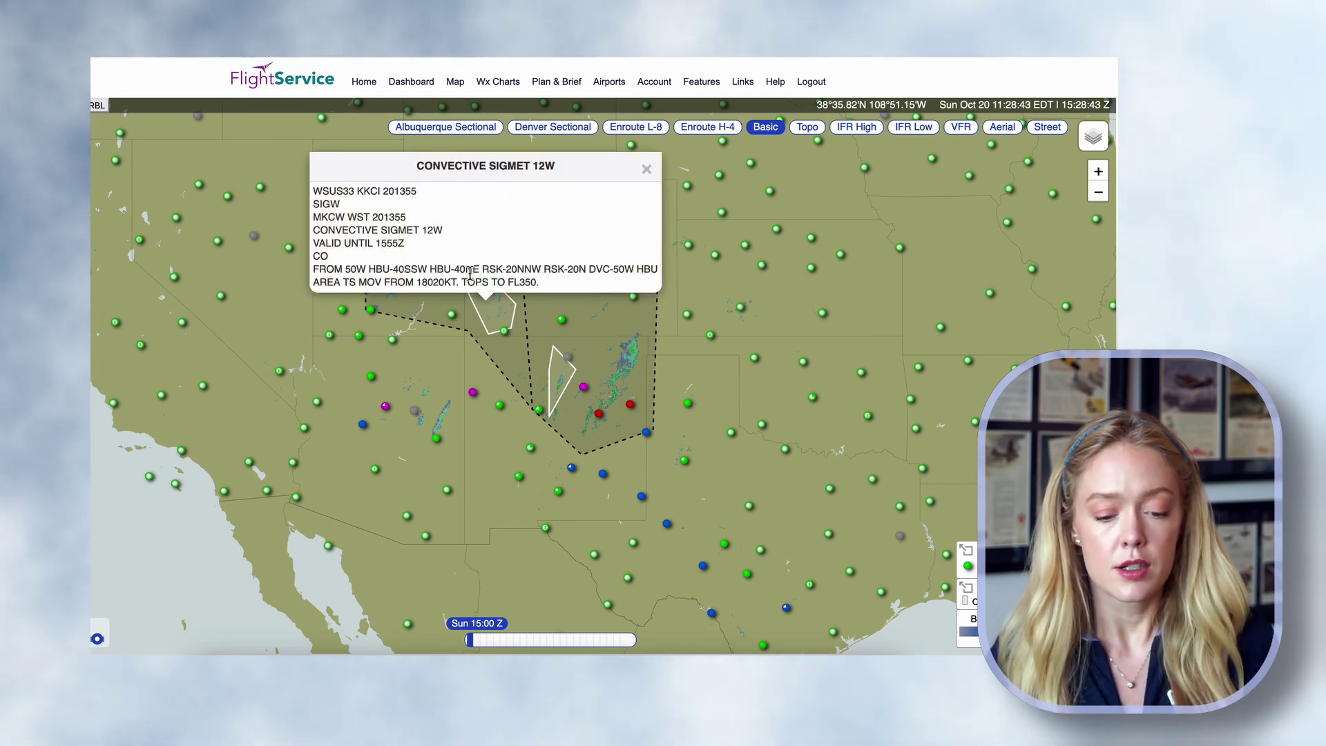
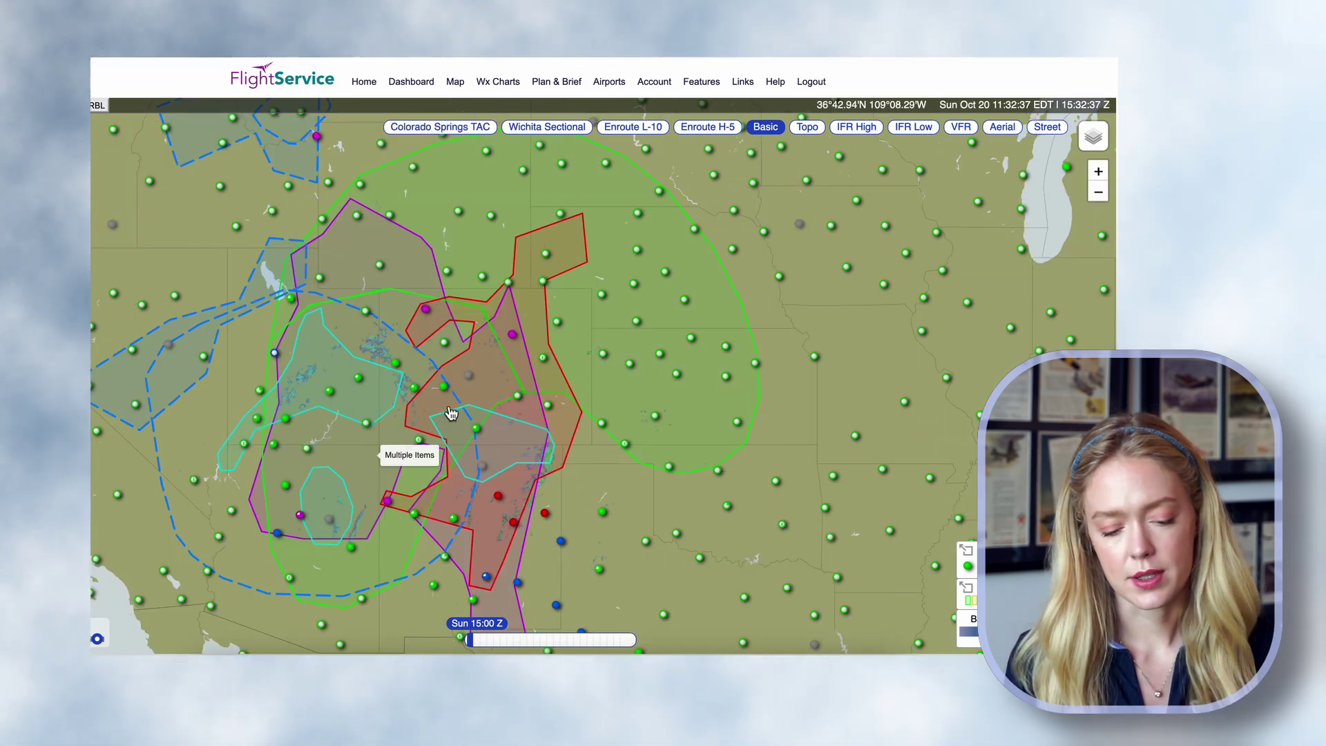
Step: List the overlapping weather advisories in the Four Corners region and over western Washington
drag(602, 503, 652, 510)
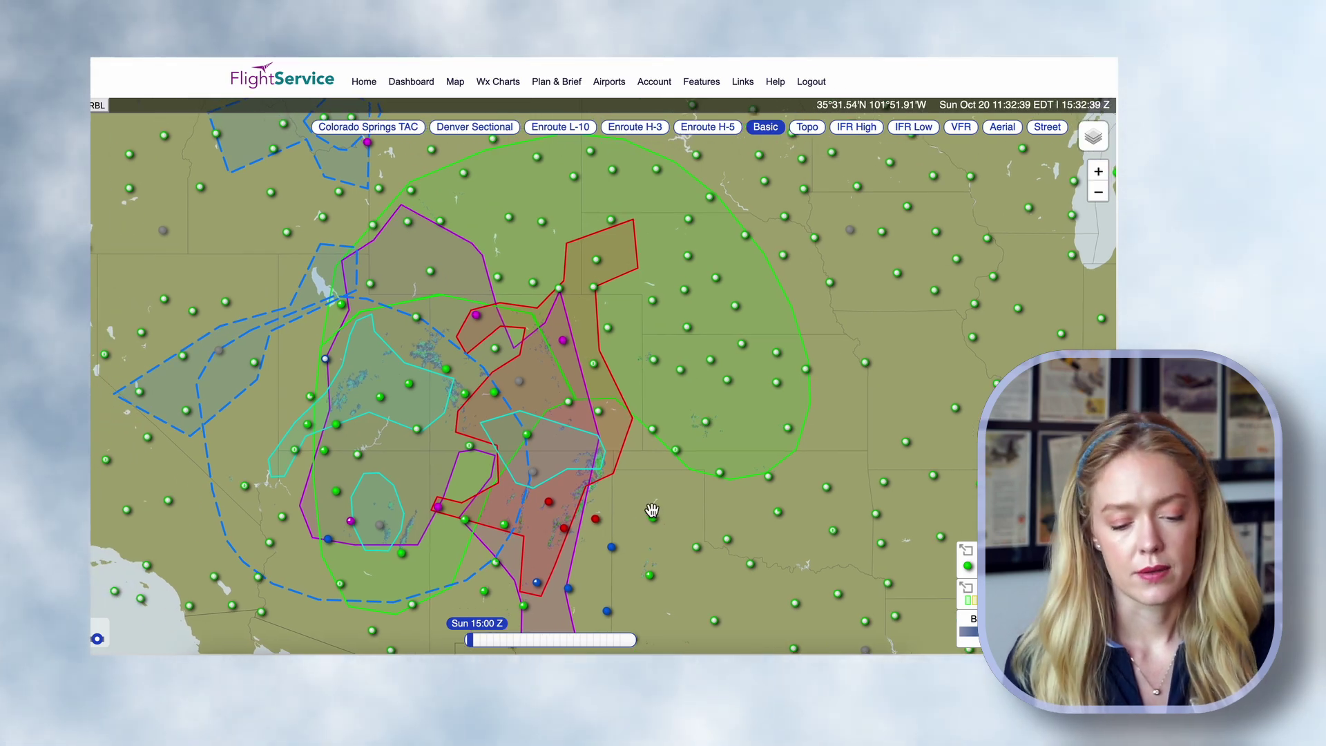
click(399, 419)
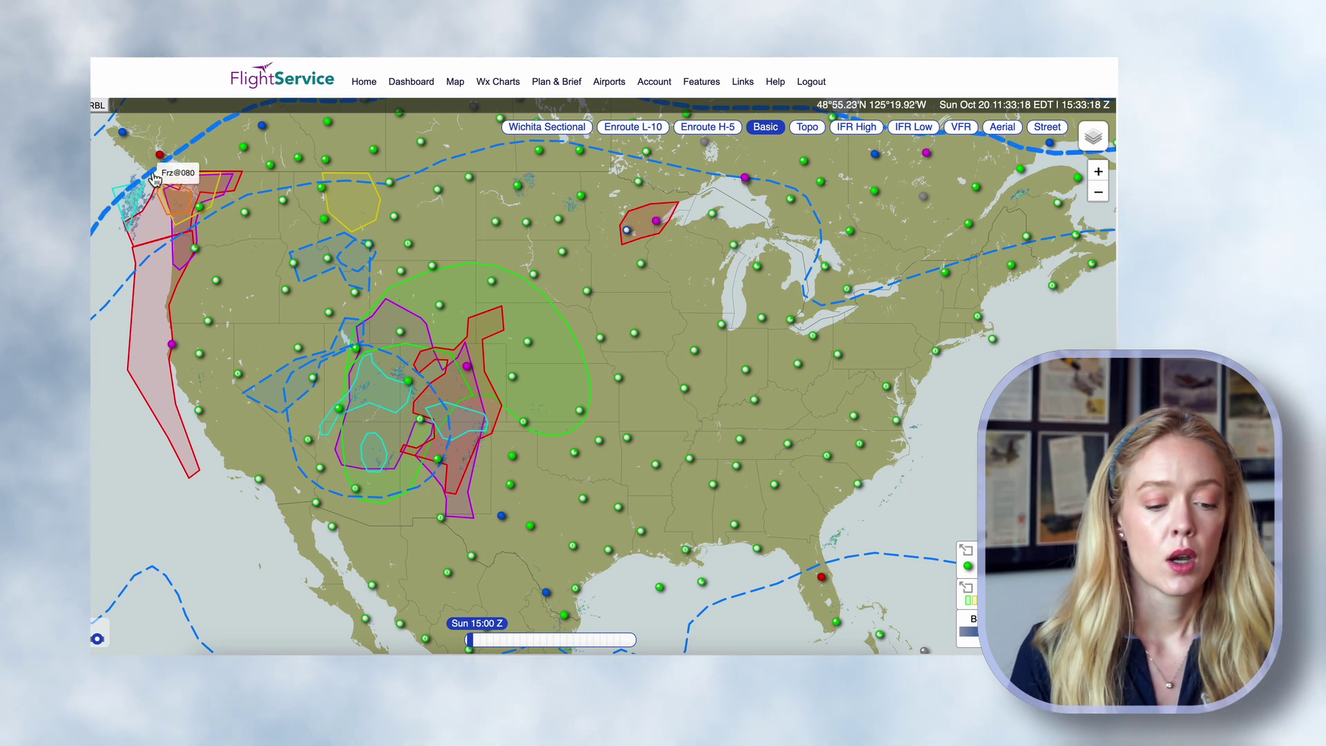
click(176, 202)
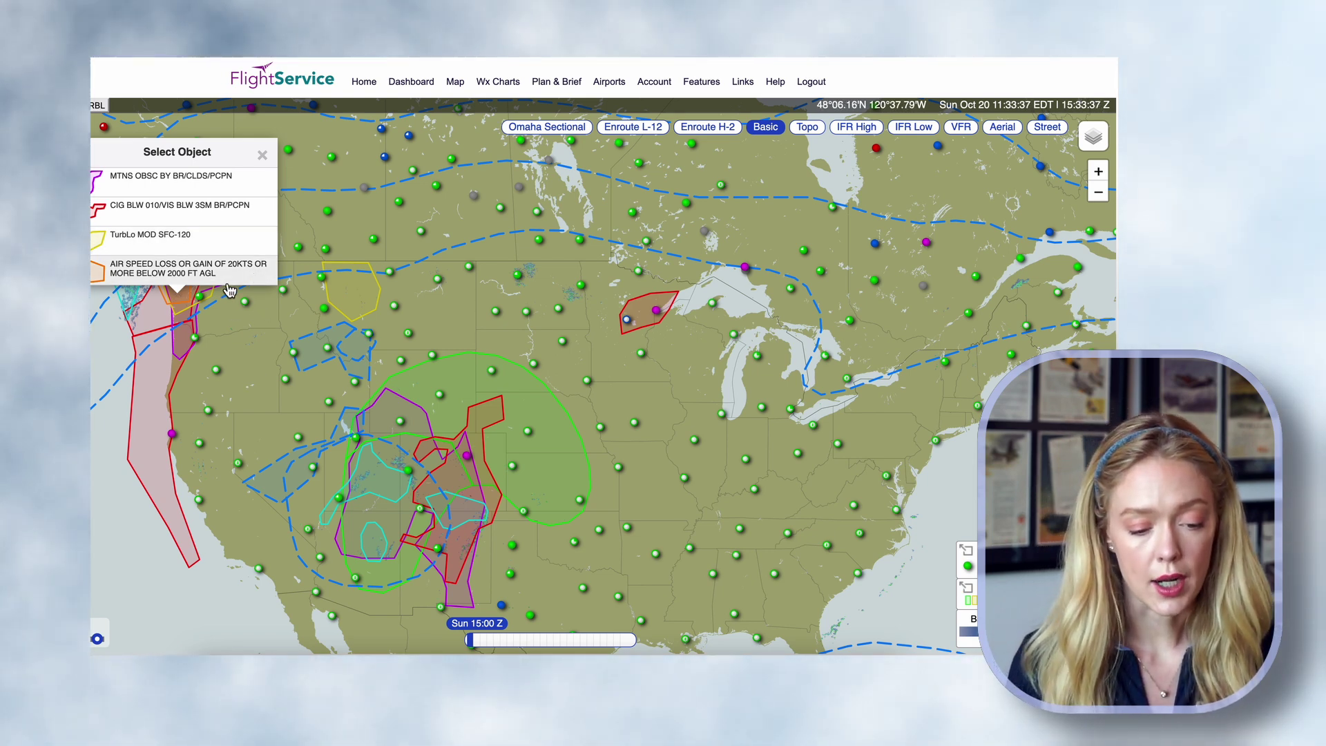
click(257, 279)
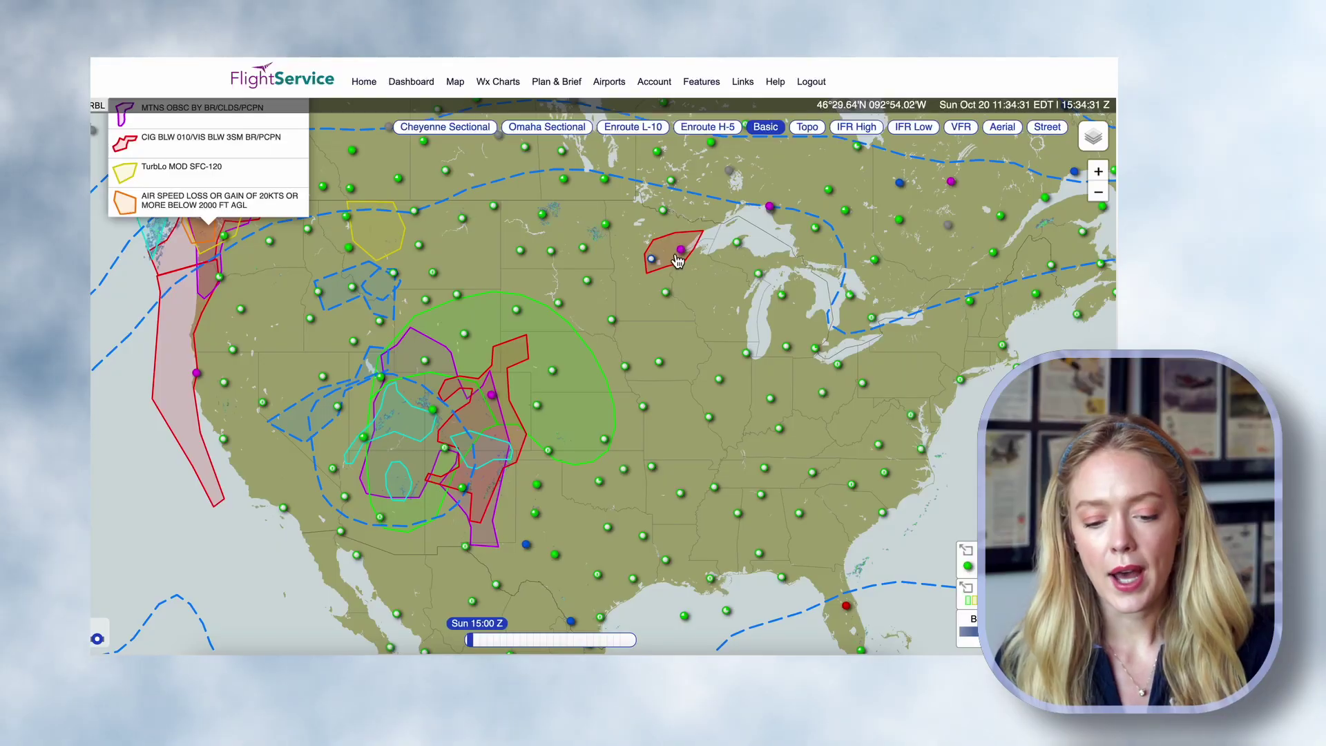
Step: Open the details of the IFR G-AIRMET west of Lake Superior and the low-level turbulence G-AIRMET over Montana, closing each one
click(676, 260)
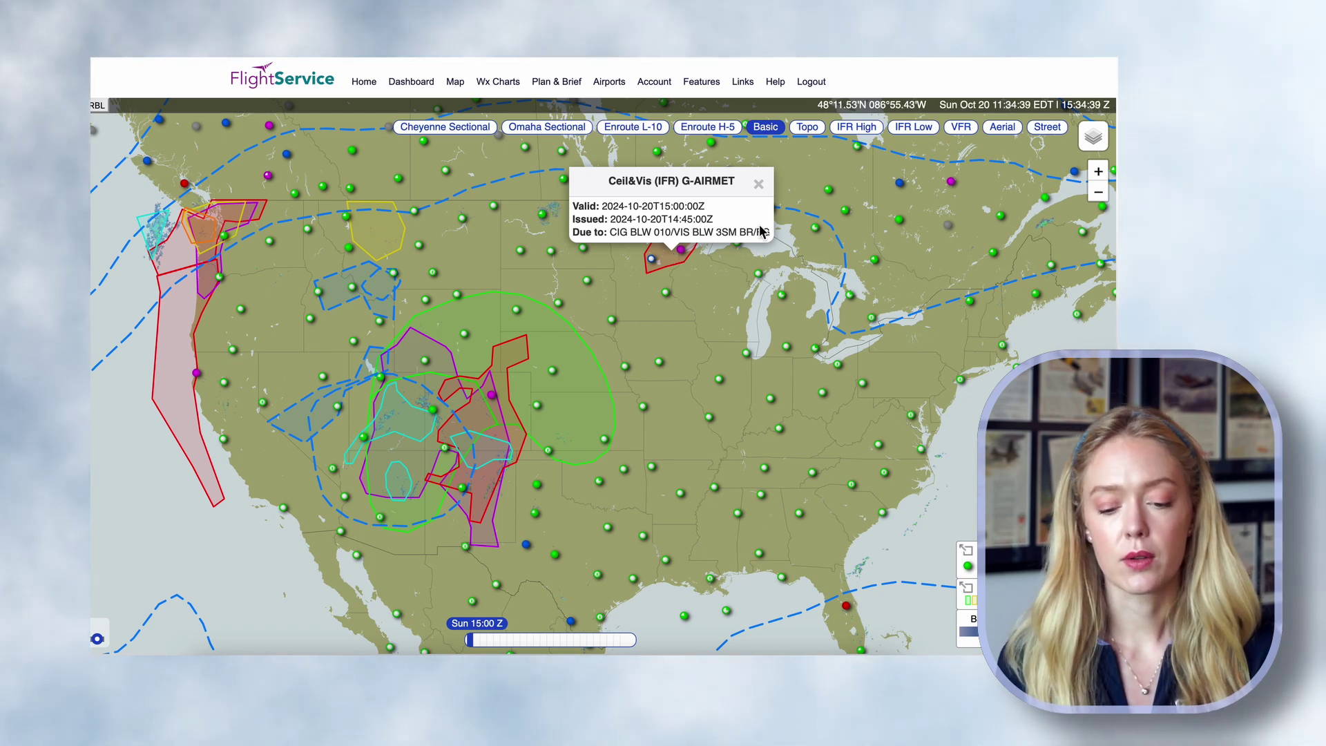
click(758, 184)
click(387, 232)
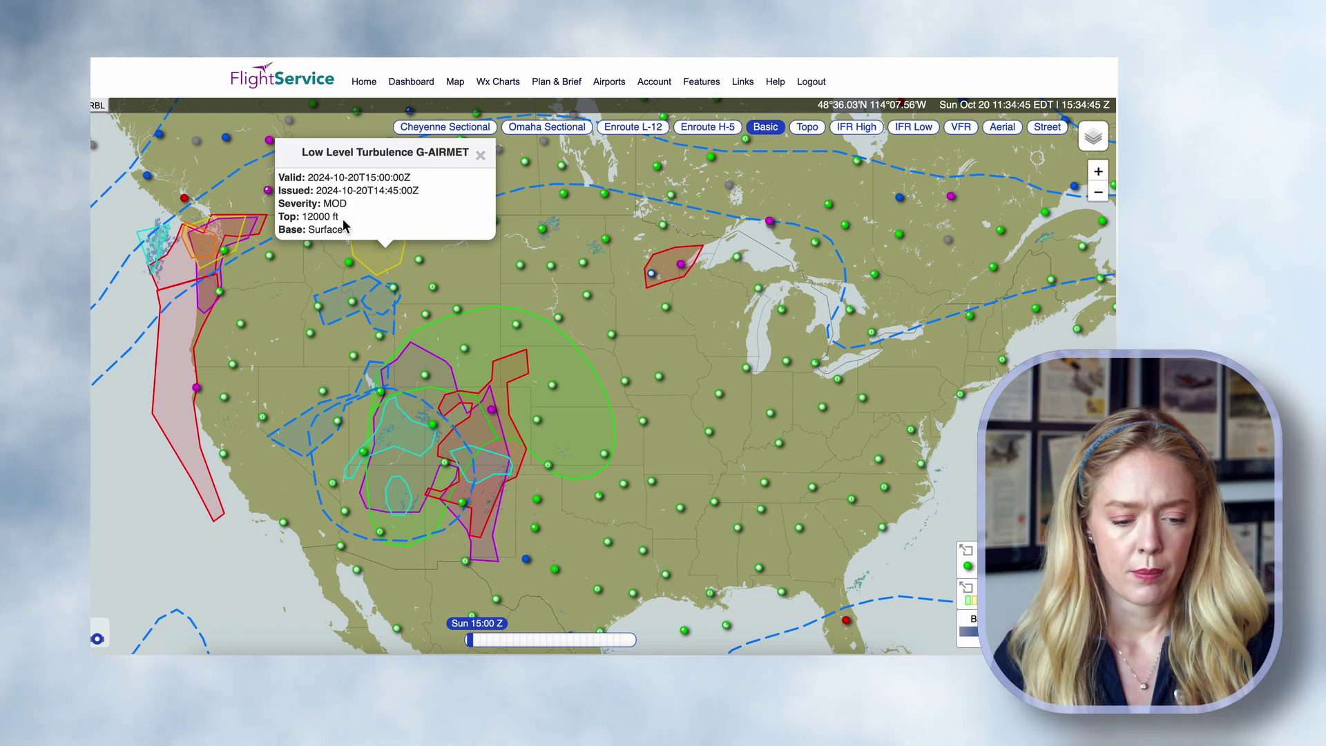
click(304, 318)
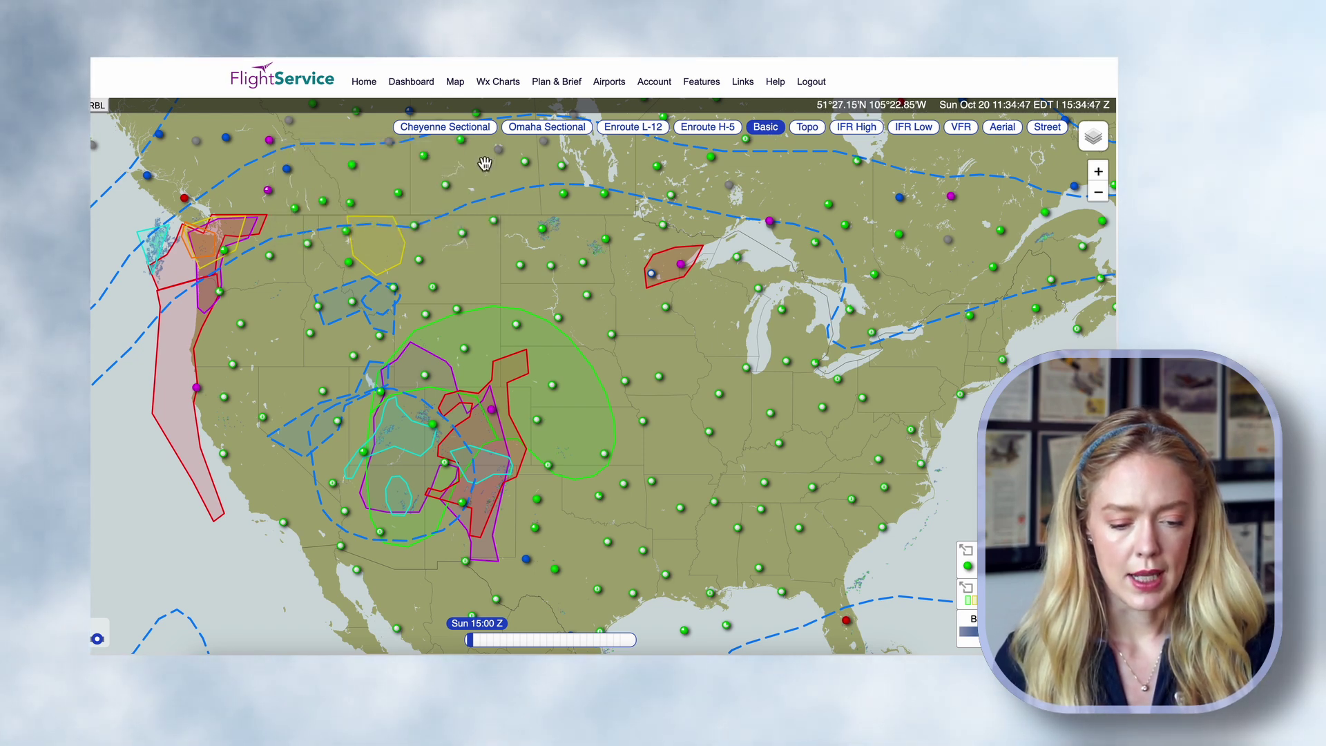
Step: Replace the AIRMET overlay on the map with the Pilot Reports overlay
drag(303, 320, 299, 303)
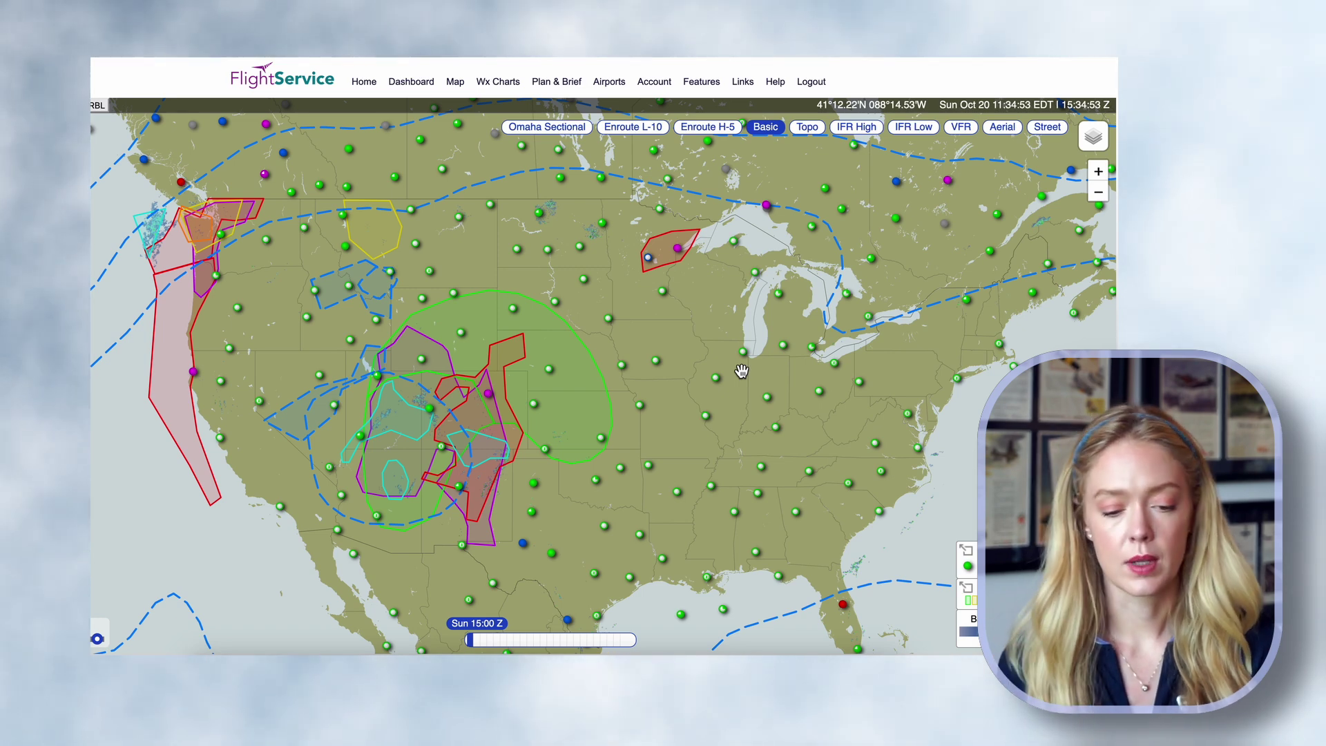
drag(864, 504, 847, 474)
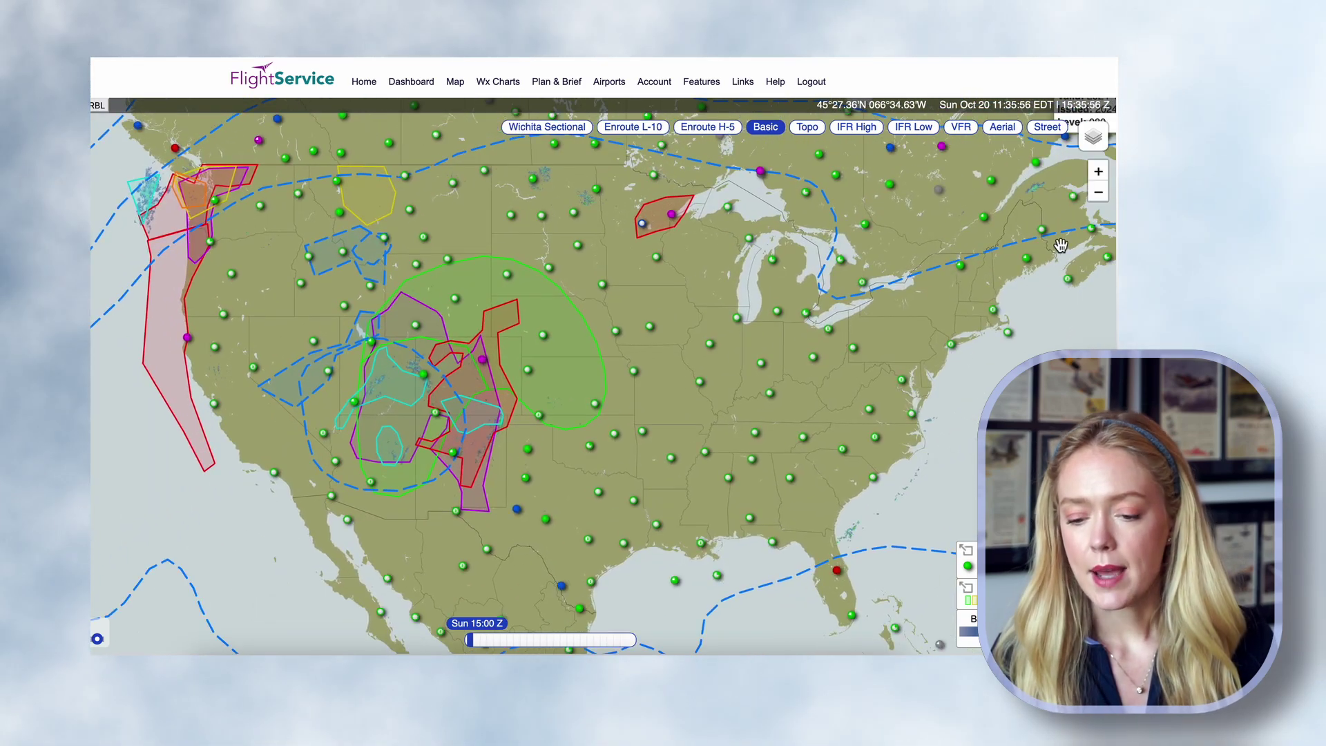
click(1105, 147)
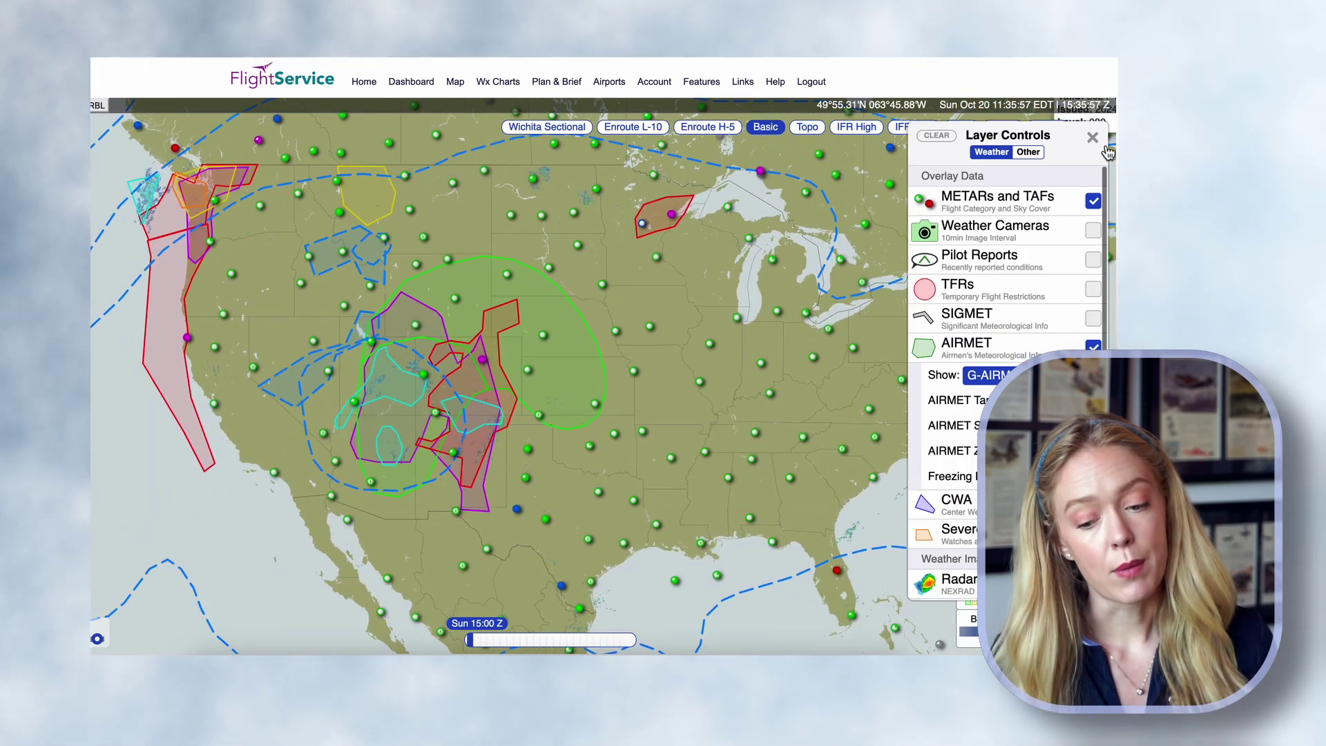
click(1093, 347)
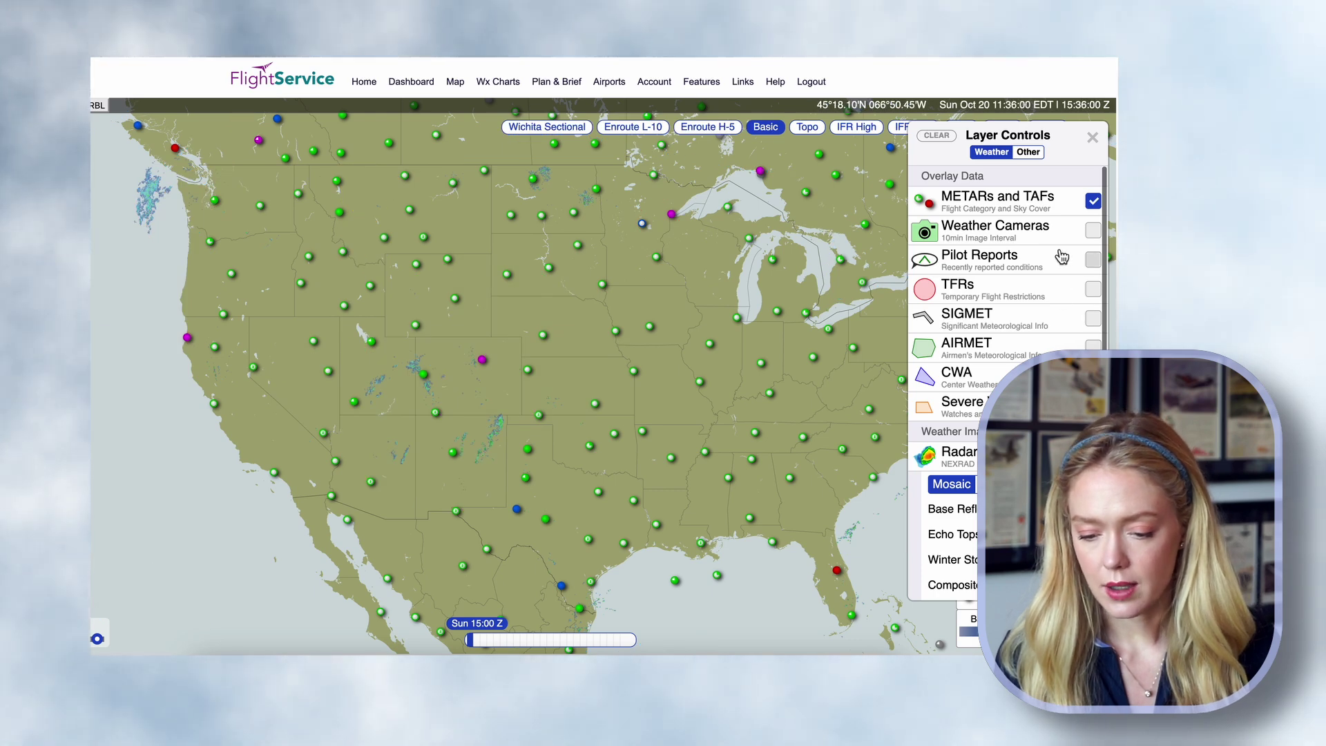
click(1093, 259)
Step: Open the text of a pilot report in the cluster over Colorado and close it
drag(908, 540, 852, 542)
click(851, 542)
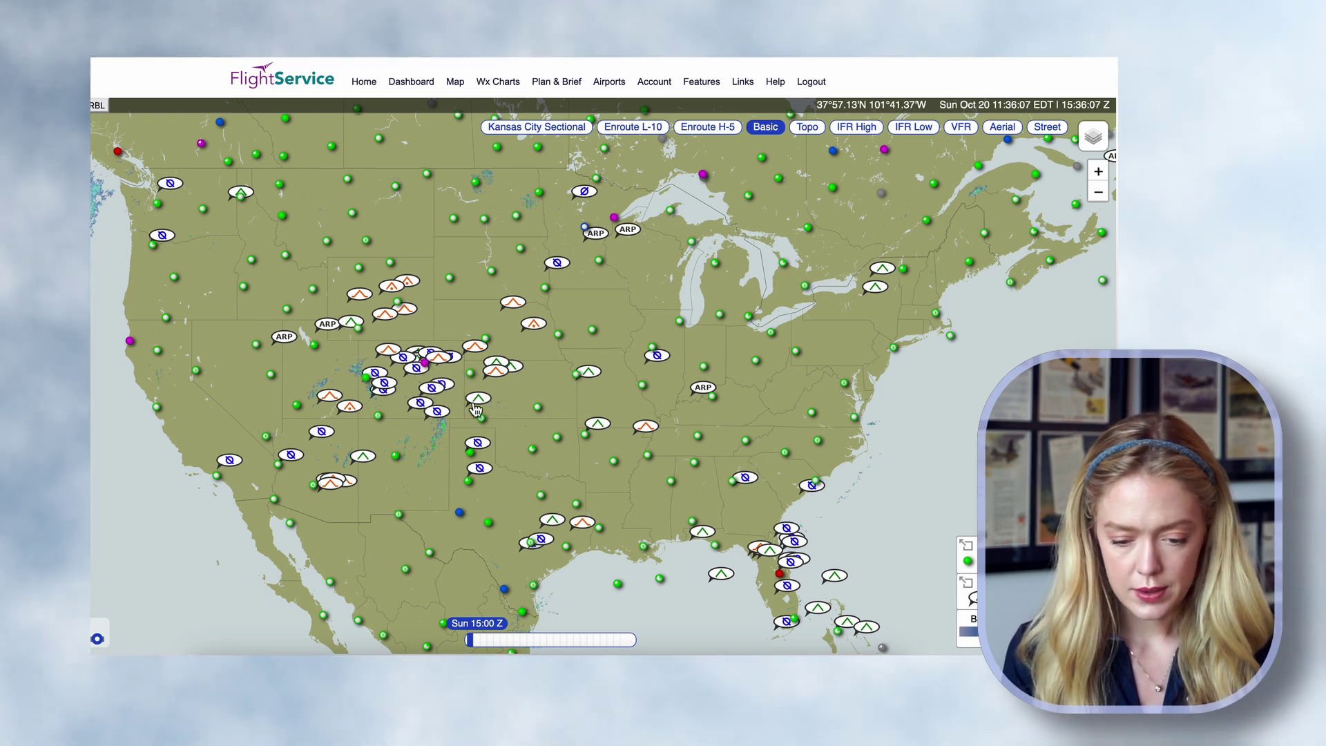
click(417, 356)
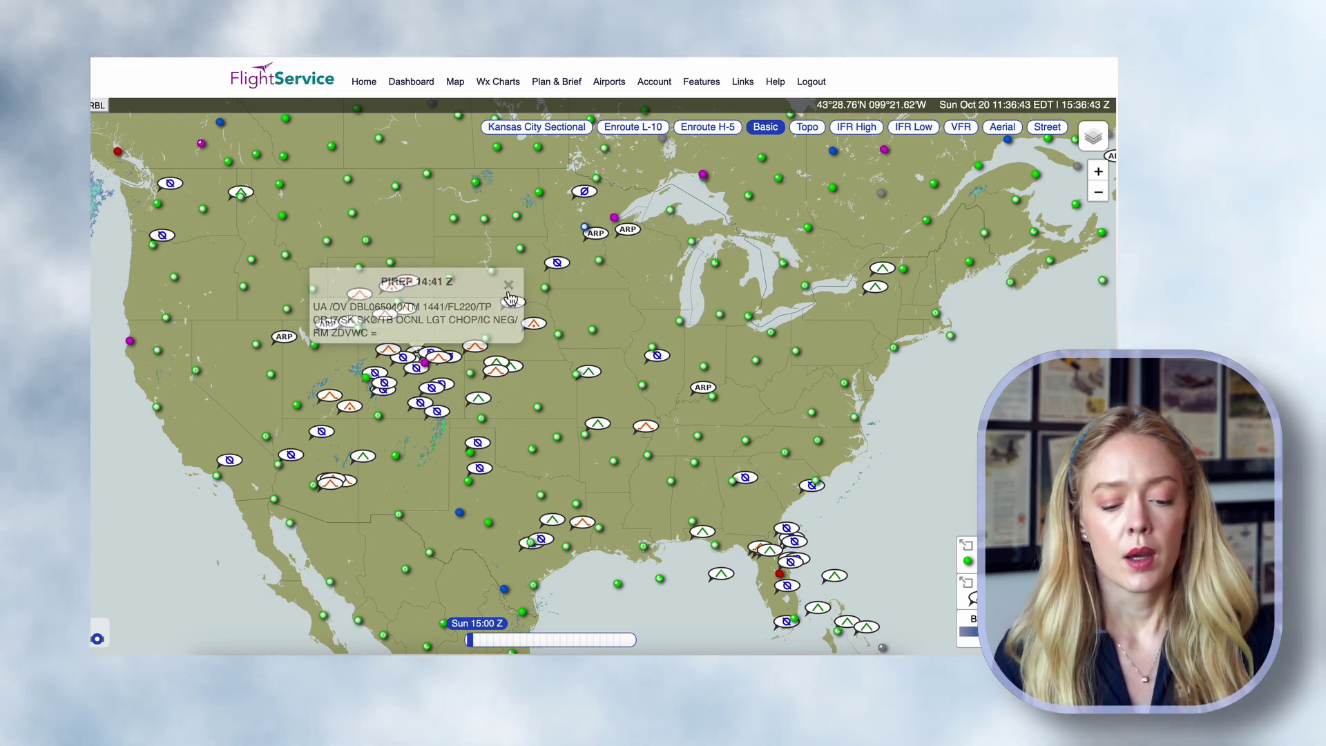
click(508, 290)
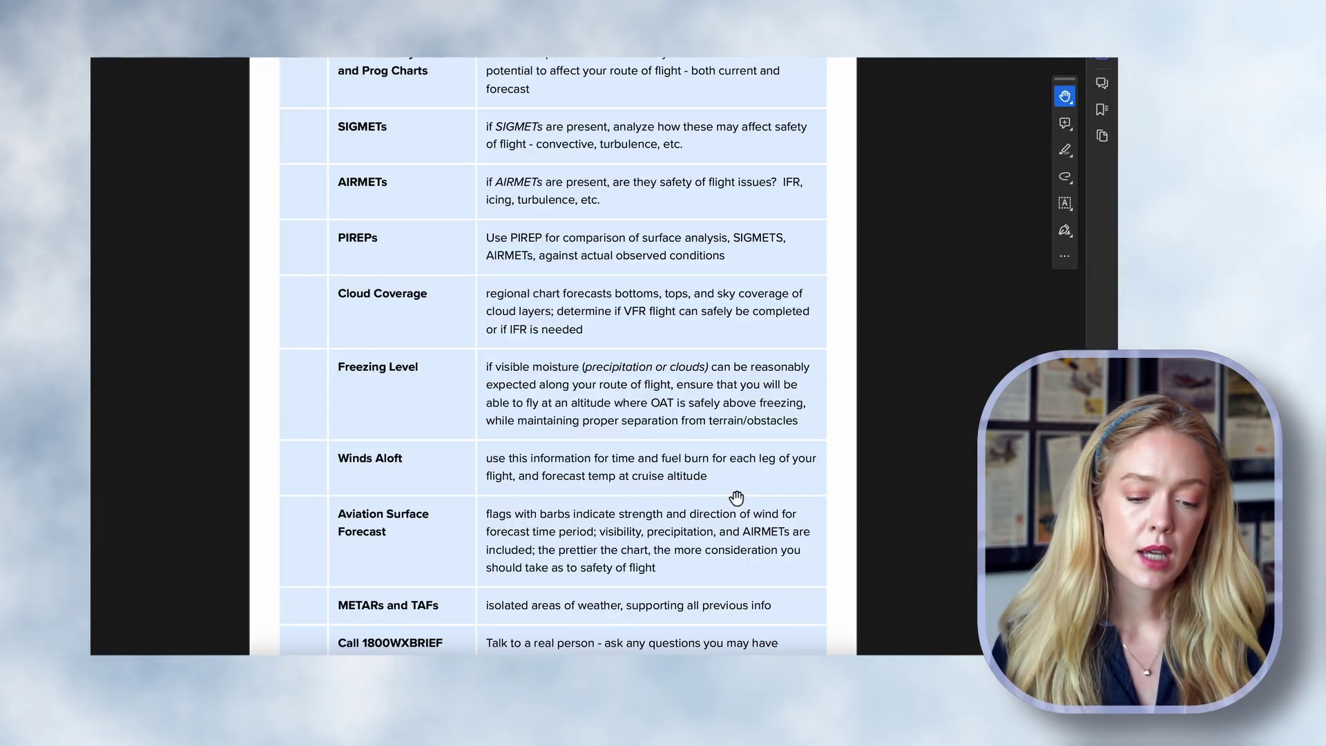
Step: Review the remaining items of the weather briefing checklist, and switch back to Flight Service to open its weather charts page
scroll(736, 497, down, 1)
key(ctrl+Up)
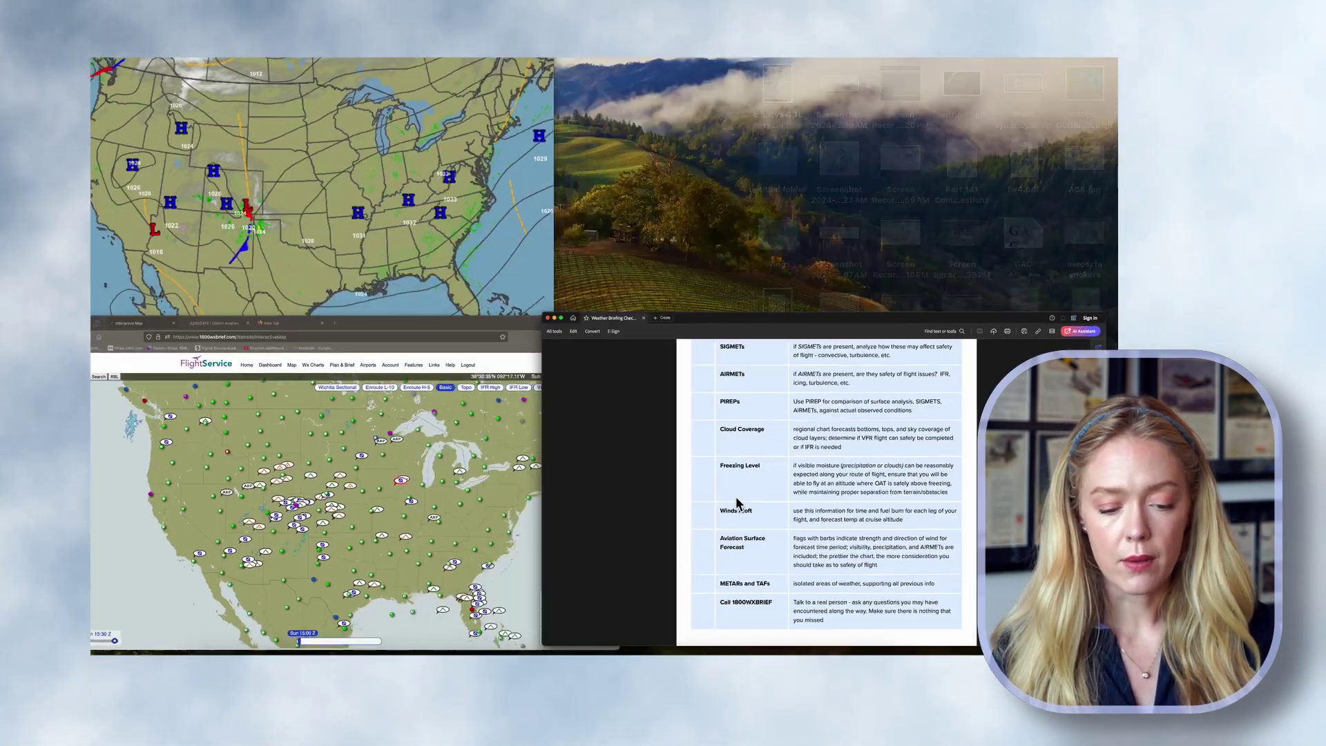
click(370, 489)
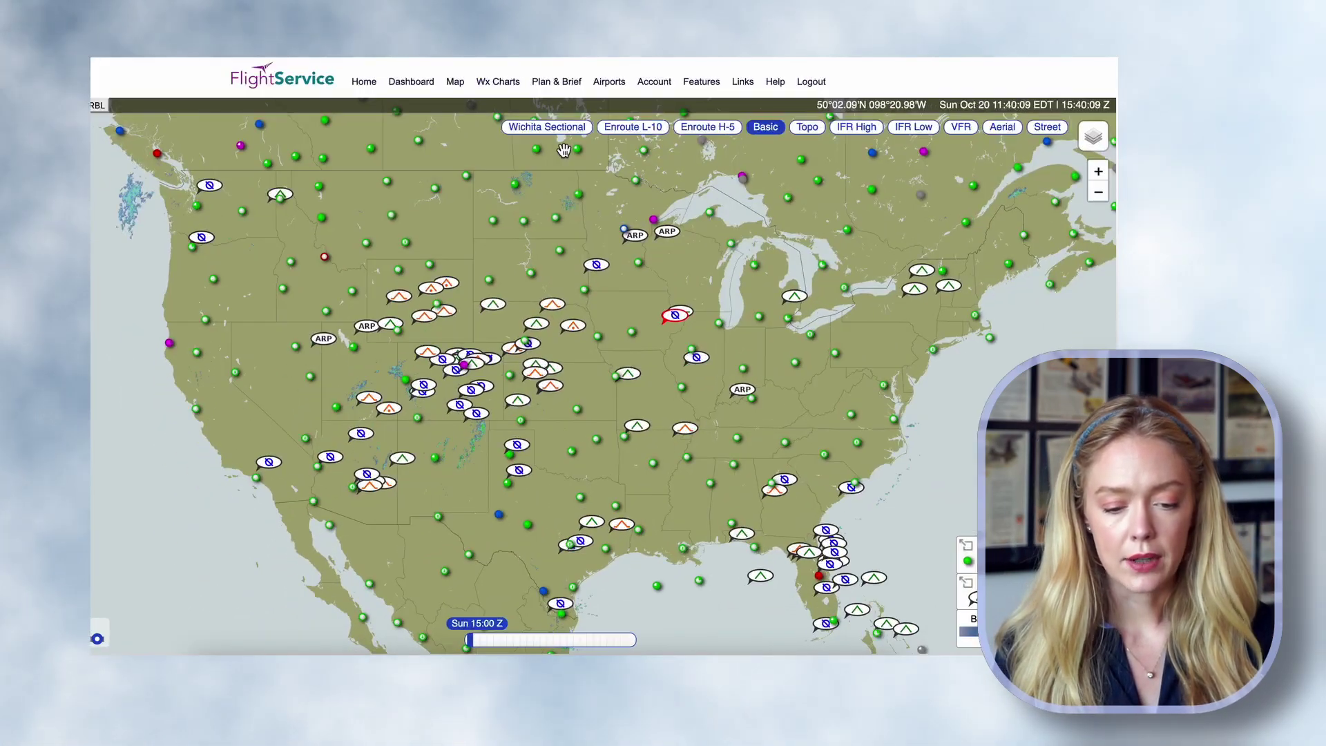
click(453, 81)
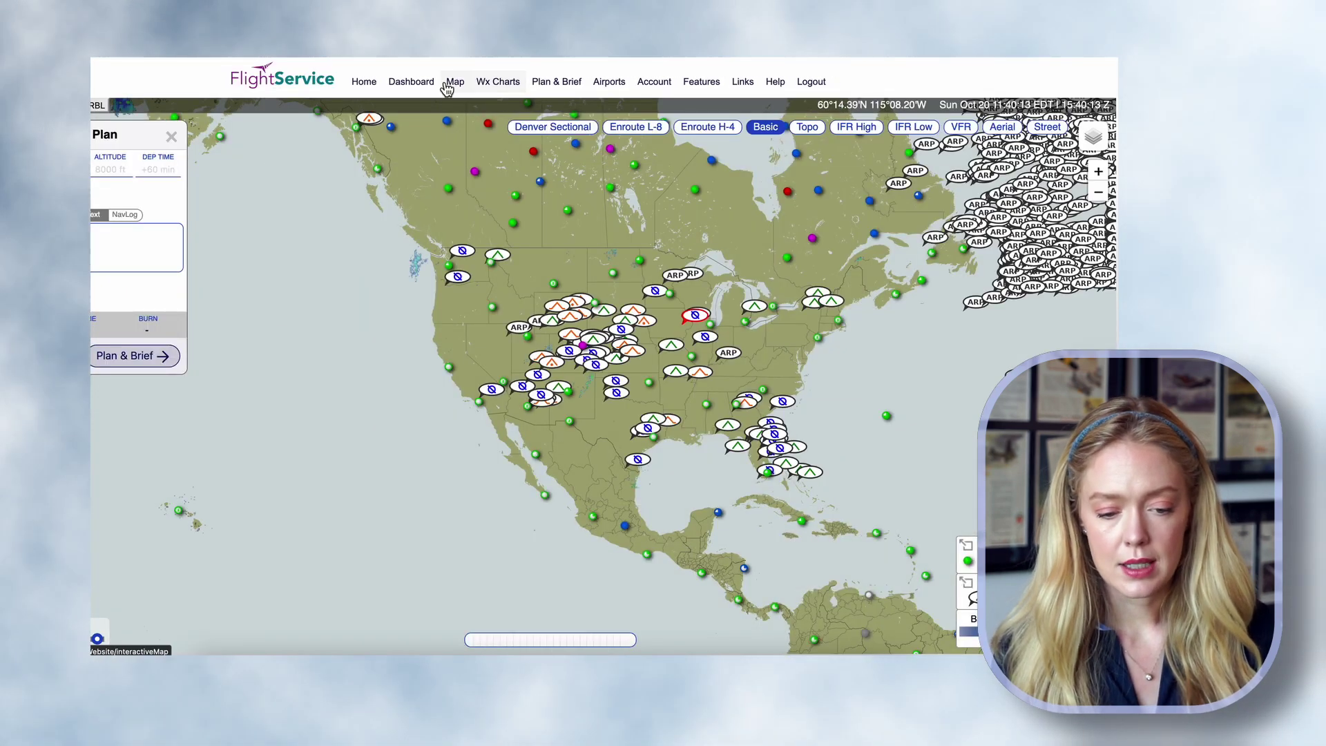
click(497, 82)
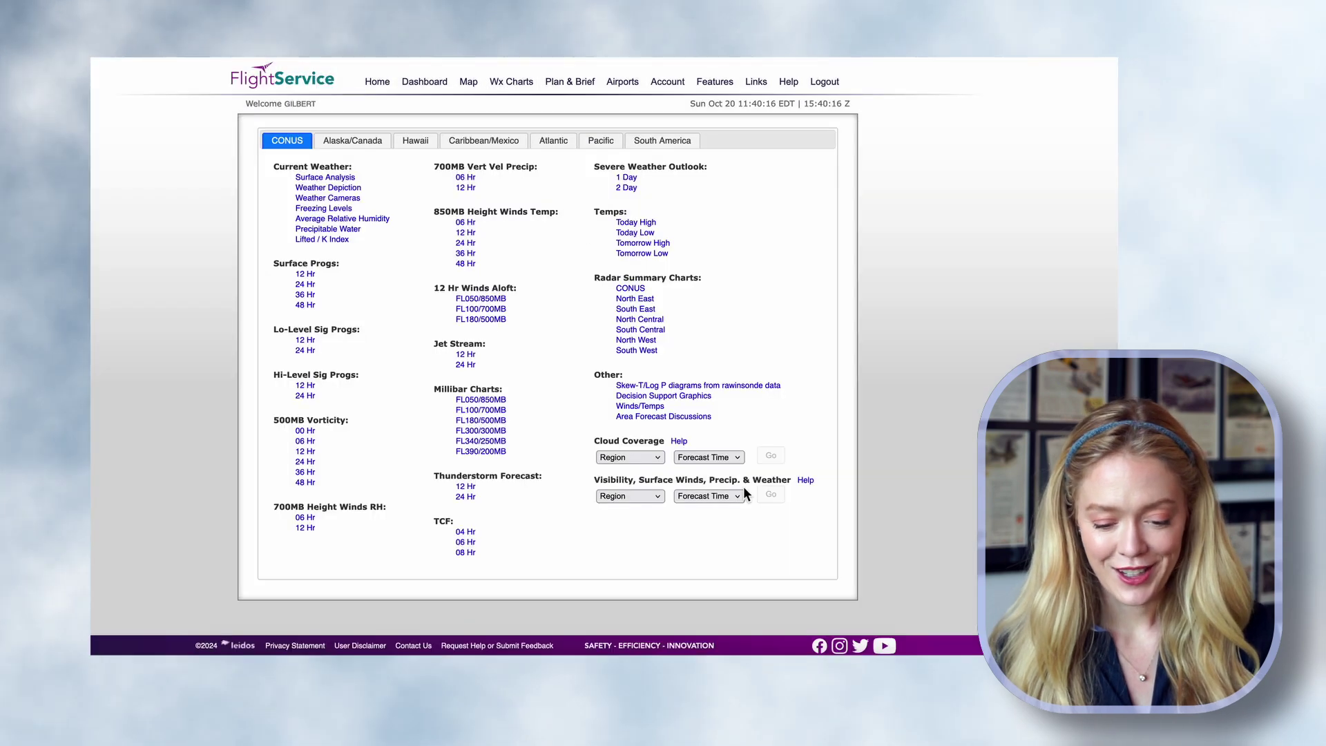
Step: Request the cloud coverage chart for the CONUS region with a forecast time of 3 hours
click(656, 457)
click(636, 597)
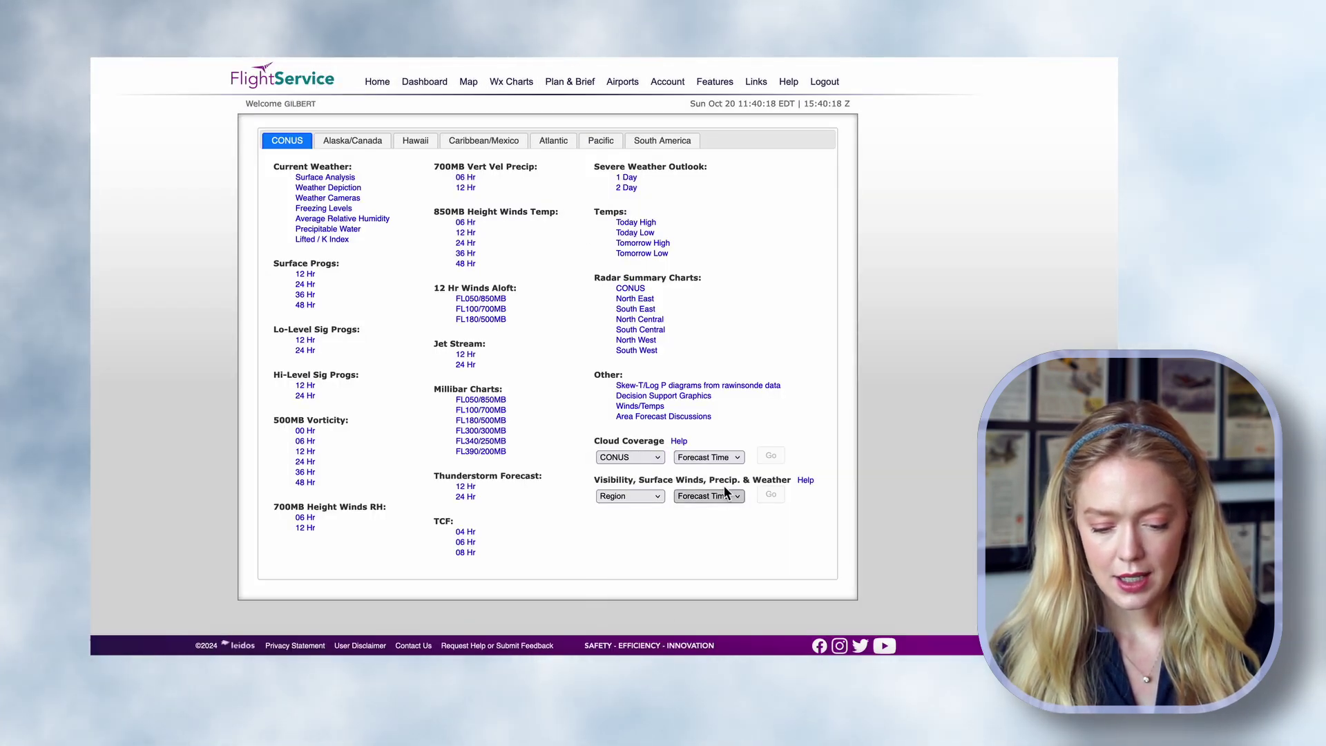
click(718, 456)
click(725, 468)
click(771, 456)
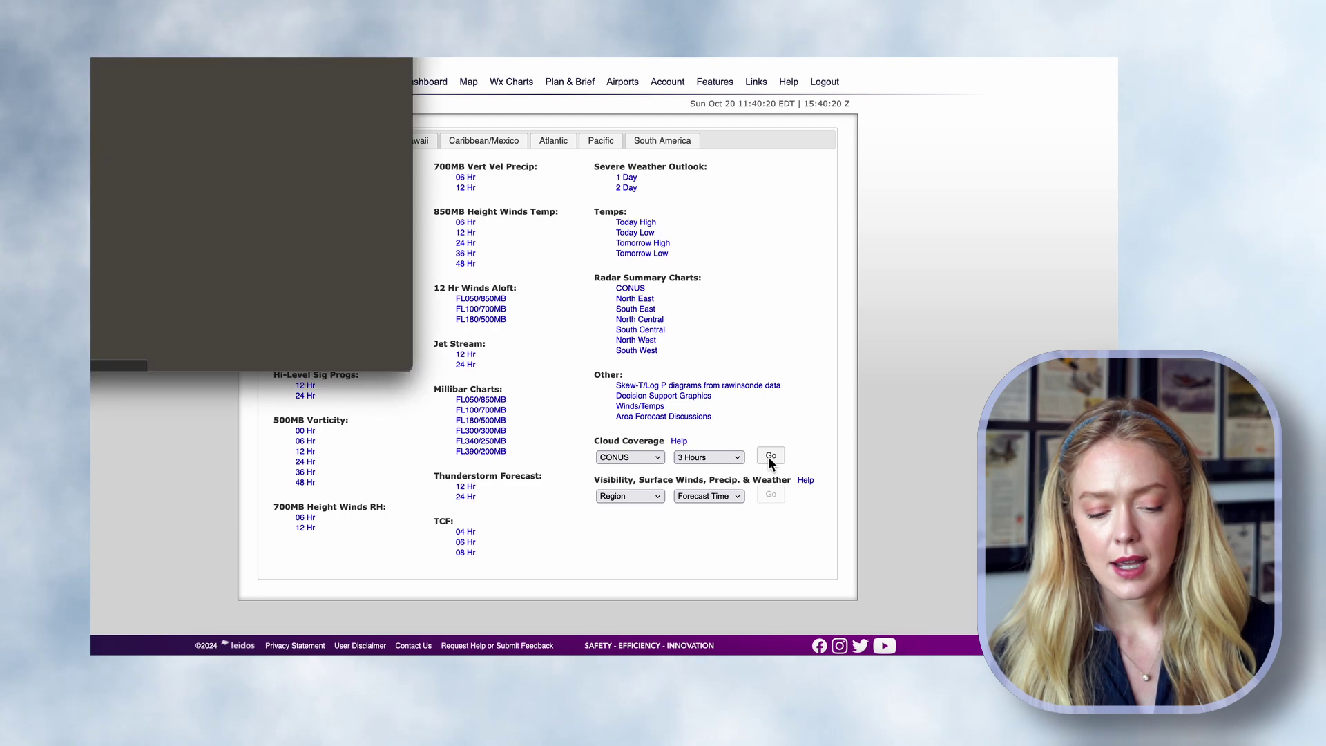
Step: Enlarge the cloud coverage chart window and examine the cloud layers over the United States
drag(417, 379, 1094, 654)
scroll(953, 519, down, 3)
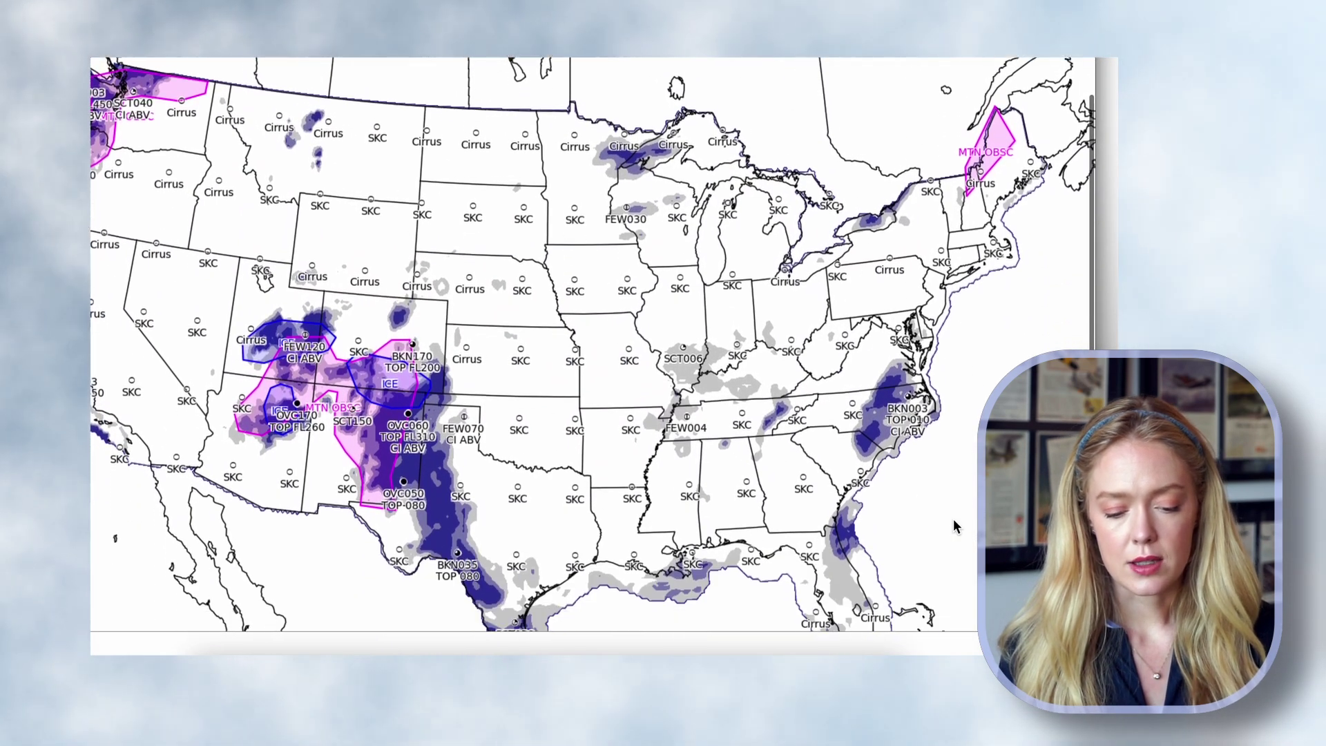
scroll(953, 519, up, 1)
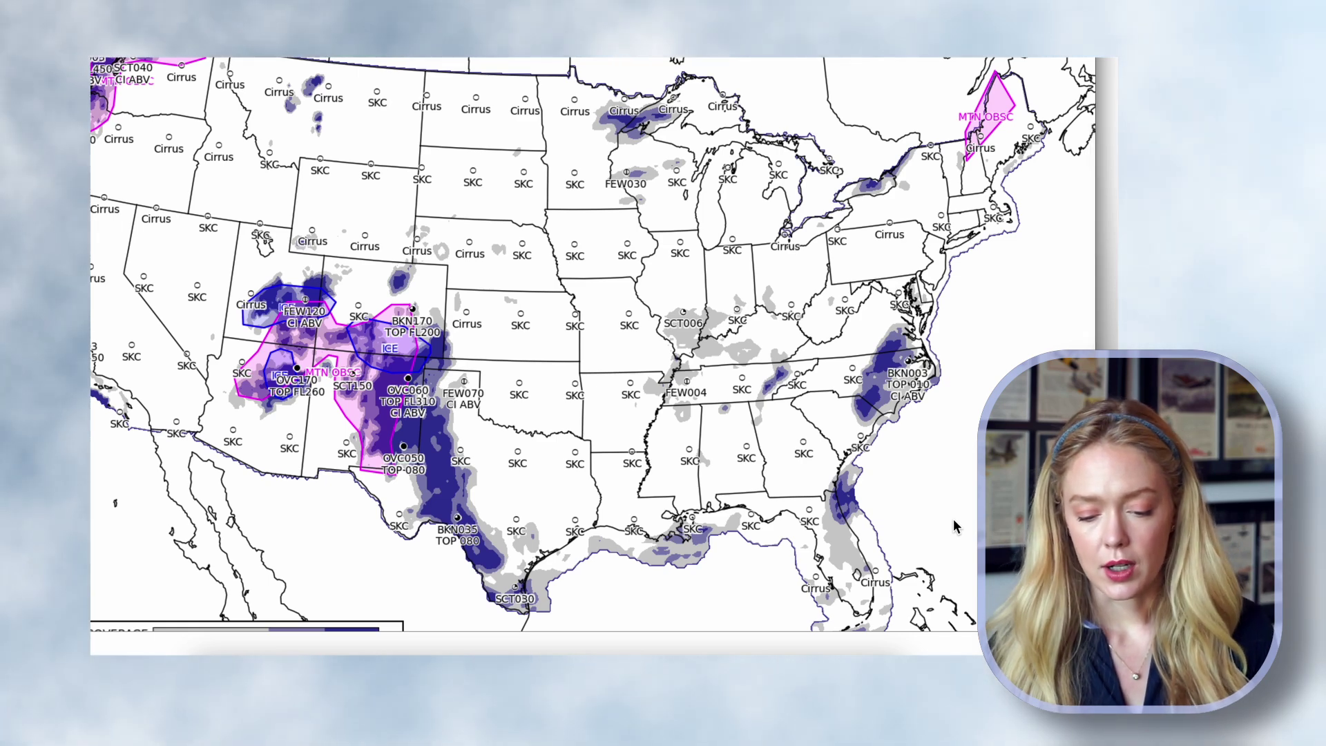